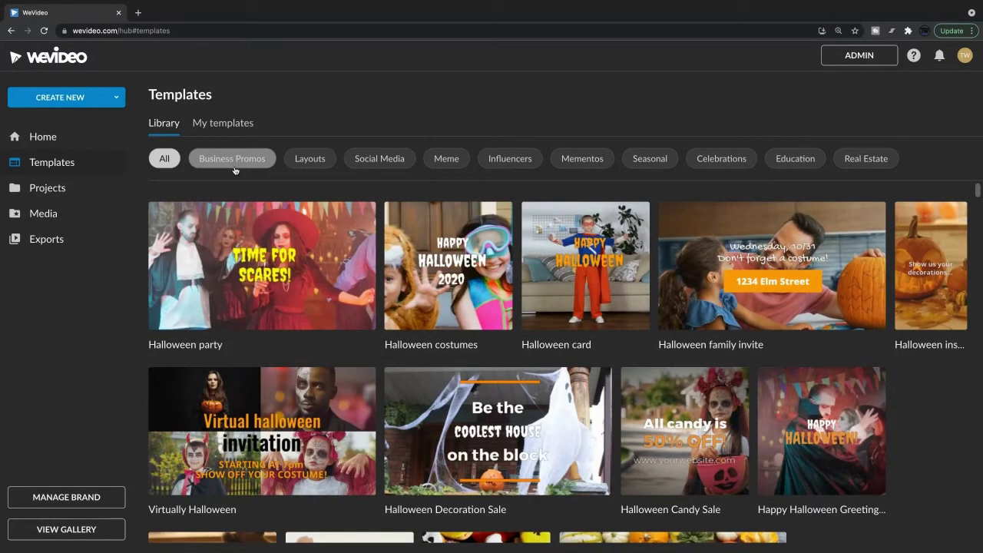
- Filter templates to Business Promos and open the 'All the best deals' template
{"action": "left_click", "coordinate": [235, 162]}
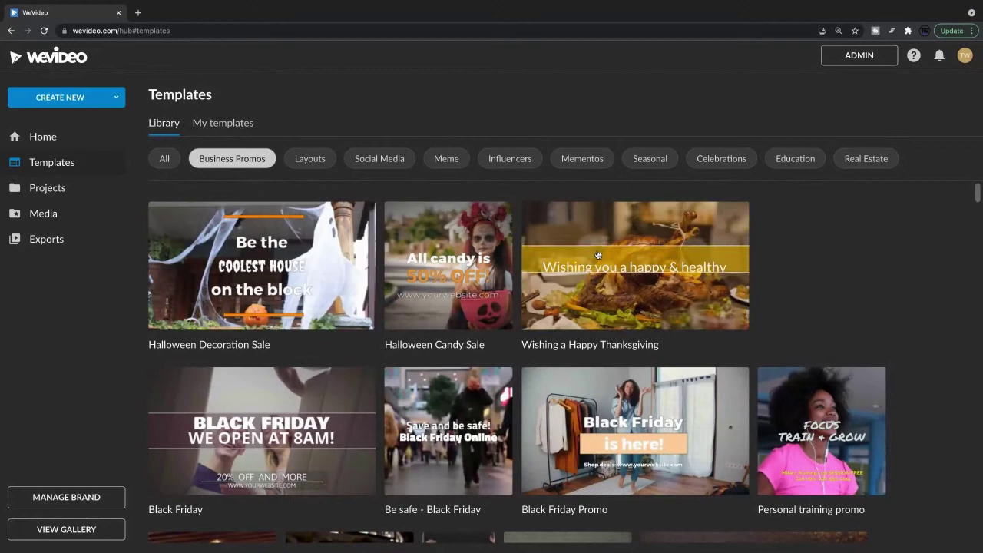
{"action": "scroll", "coordinate": [597, 254], "scroll_direction": "down", "scroll_amount": 1}
{"action": "scroll", "coordinate": [262, 332], "scroll_direction": "down", "scroll_amount": 2}
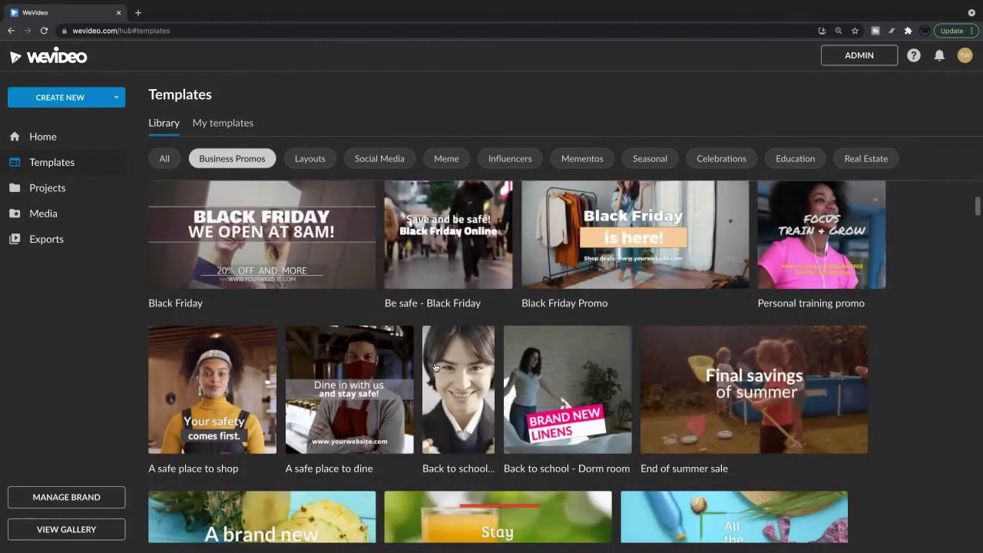
{"action": "scroll", "coordinate": [448, 366], "scroll_direction": "down", "scroll_amount": 1}
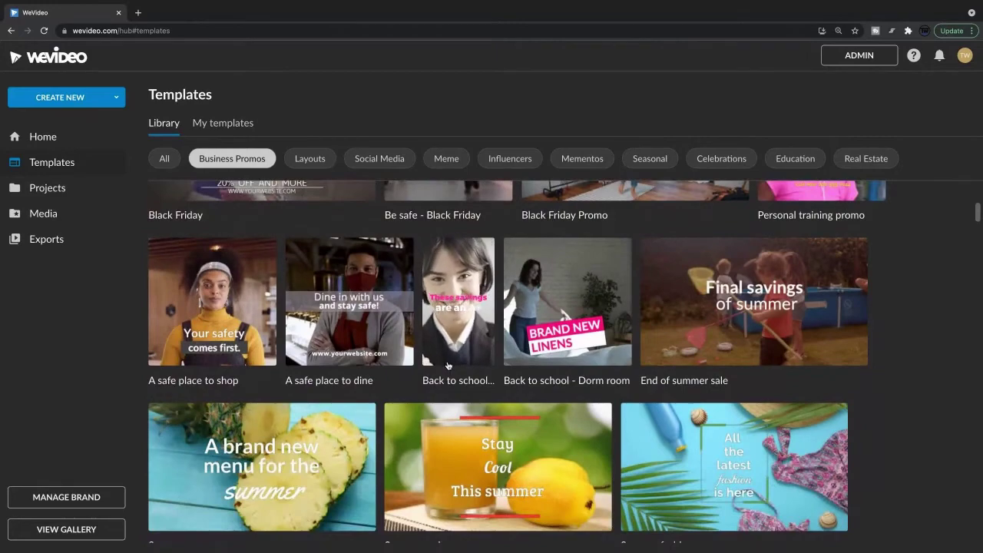
{"action": "scroll", "coordinate": [448, 366], "scroll_direction": "down", "scroll_amount": 2}
{"action": "scroll", "coordinate": [448, 365], "scroll_direction": "down", "scroll_amount": 2}
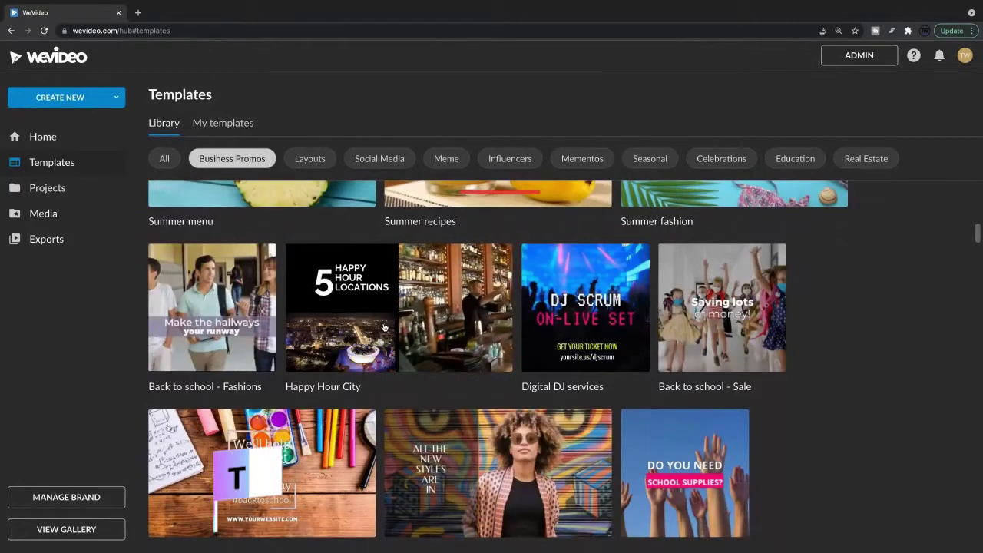
{"action": "scroll", "coordinate": [384, 327], "scroll_direction": "down", "scroll_amount": 2}
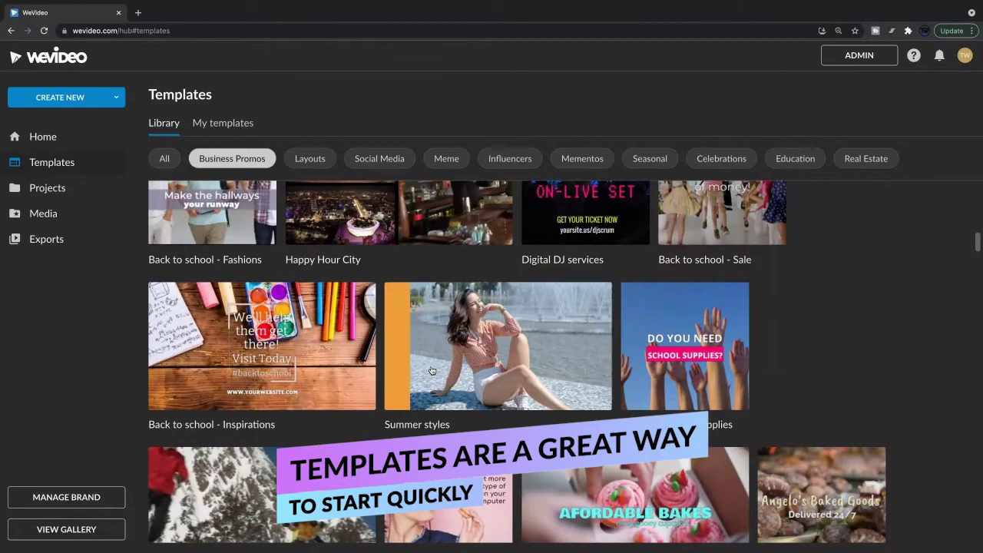
{"action": "scroll", "coordinate": [432, 370], "scroll_direction": "down", "scroll_amount": 3}
{"action": "scroll", "coordinate": [432, 370], "scroll_direction": "down", "scroll_amount": 8}
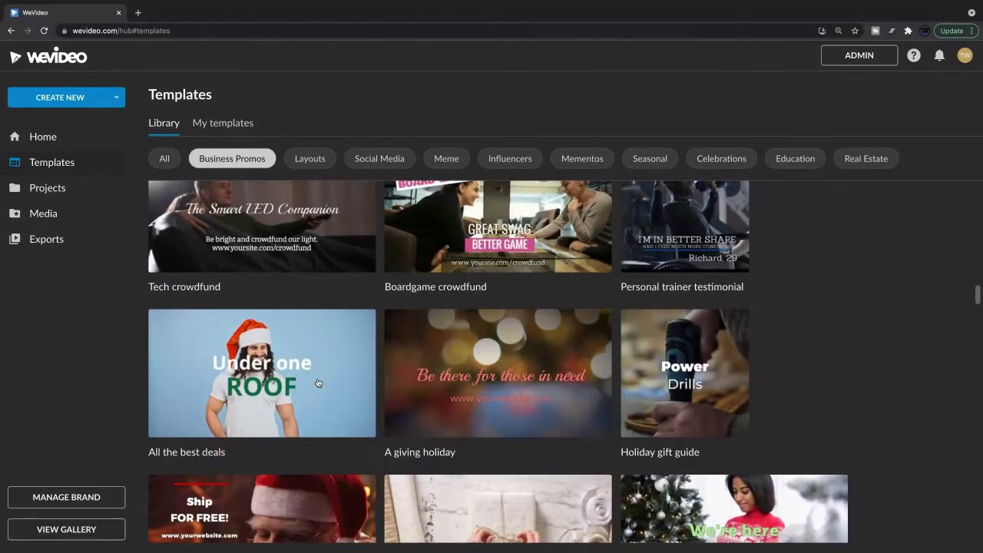
{"action": "left_click", "coordinate": [318, 383]}
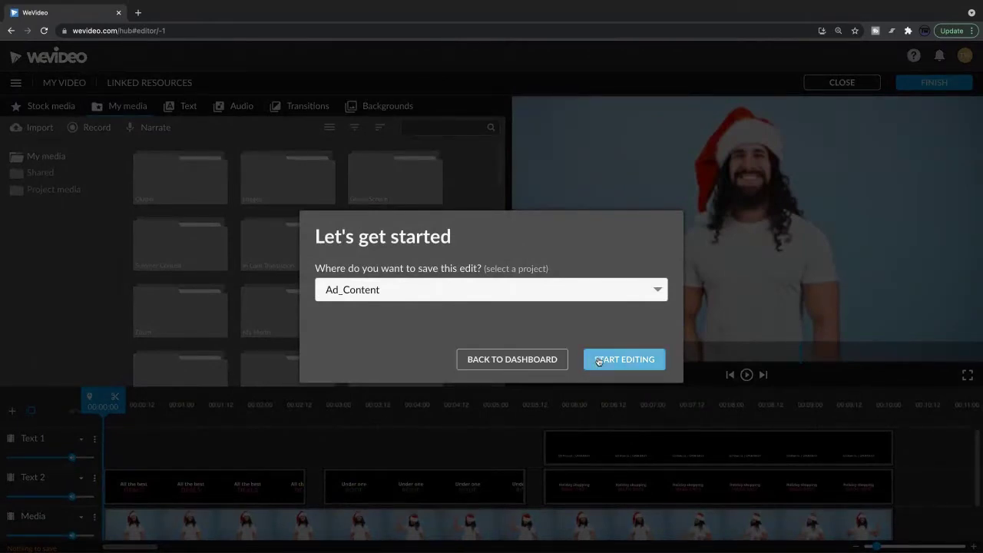
- Start editing the template in Ad_Content, play it, and scrub back to the start
{"action": "left_click", "coordinate": [598, 361]}
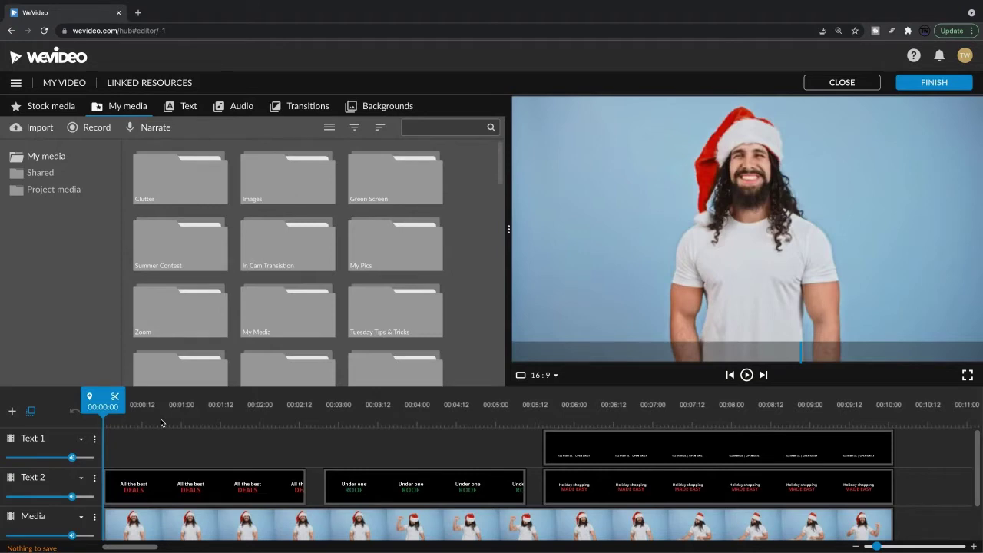
{"action": "key", "text": "space"}
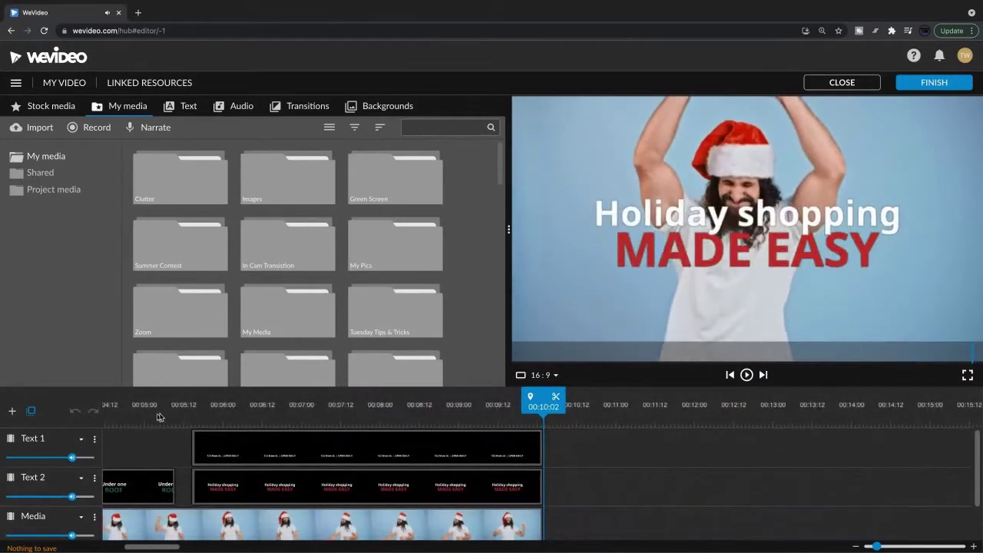
{"action": "left_click_drag", "start_coordinate": [286, 402], "coordinate": [178, 406]}
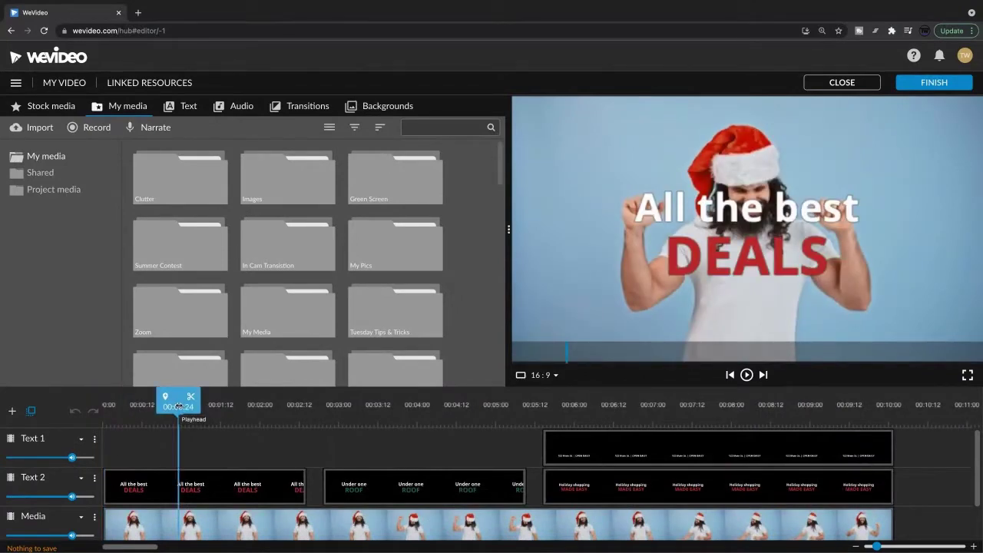
- Search stock media for 'jumping couch' and drag the kids-jumping-on-couch clip onto the timeline
{"action": "left_click", "coordinate": [59, 110]}
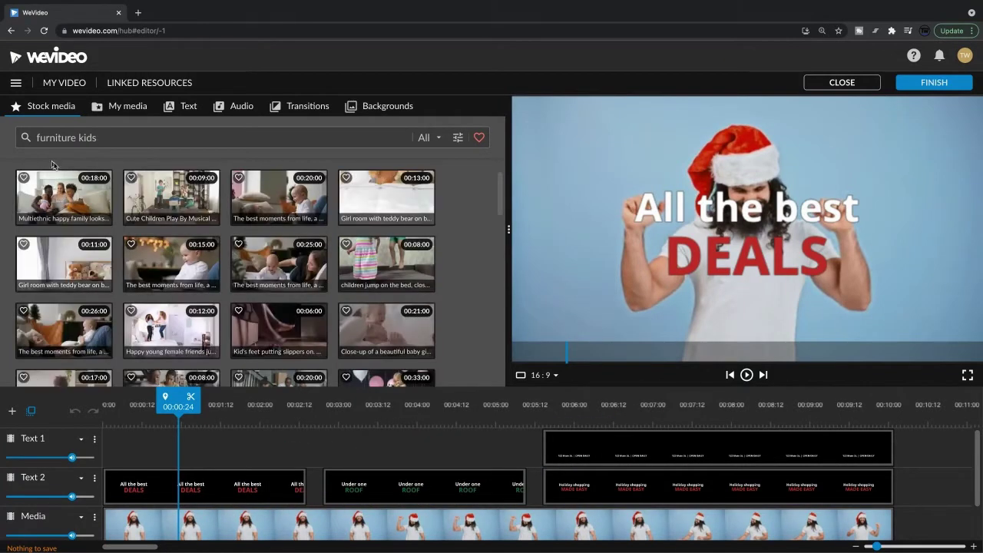
{"action": "type", "text": "jumping couch"}
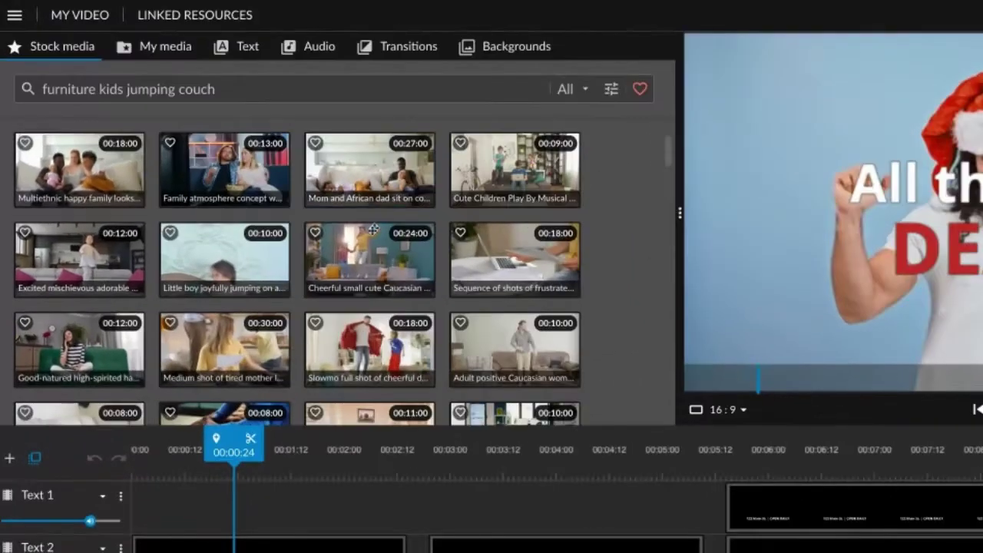
{"action": "left_click", "coordinate": [352, 183]}
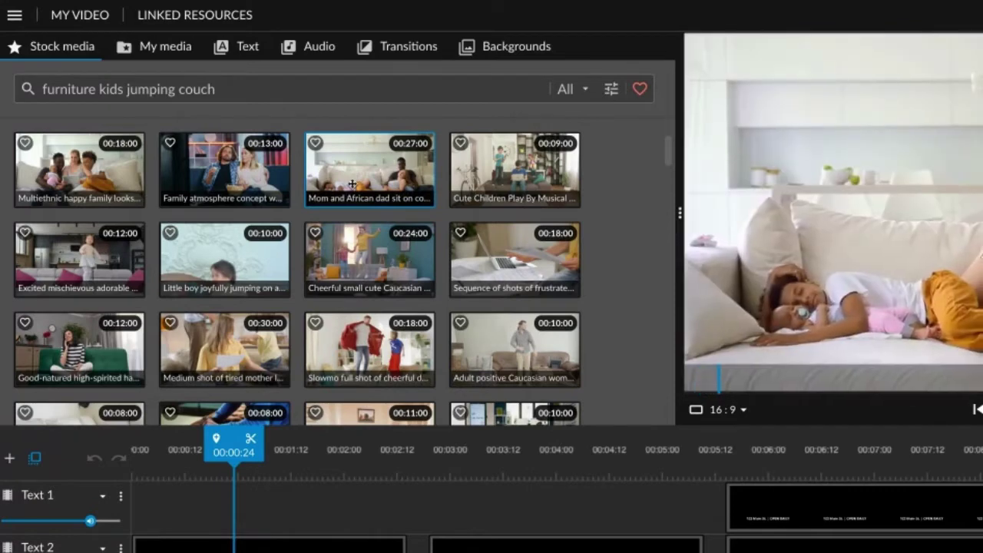
{"action": "left_click", "coordinate": [487, 179]}
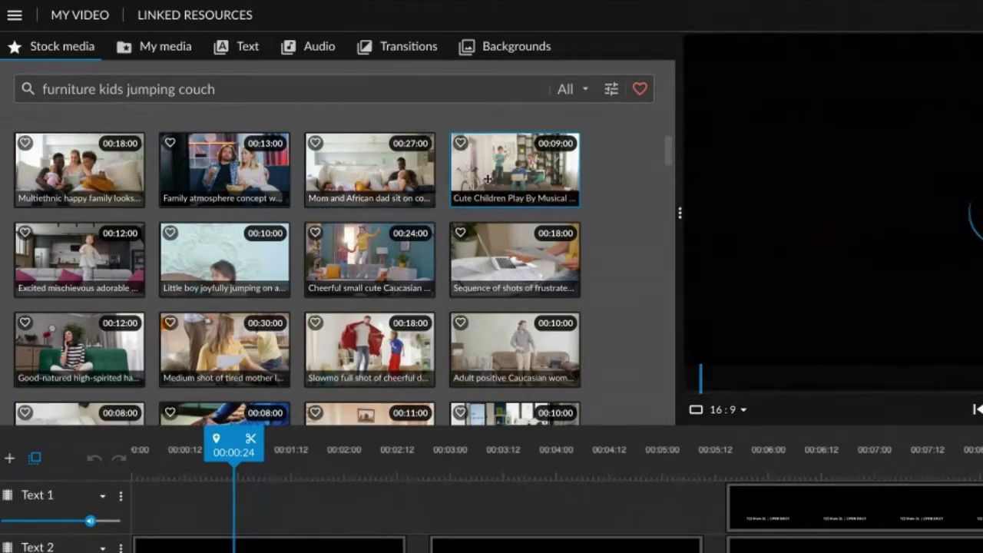
{"action": "left_click", "coordinate": [355, 264]}
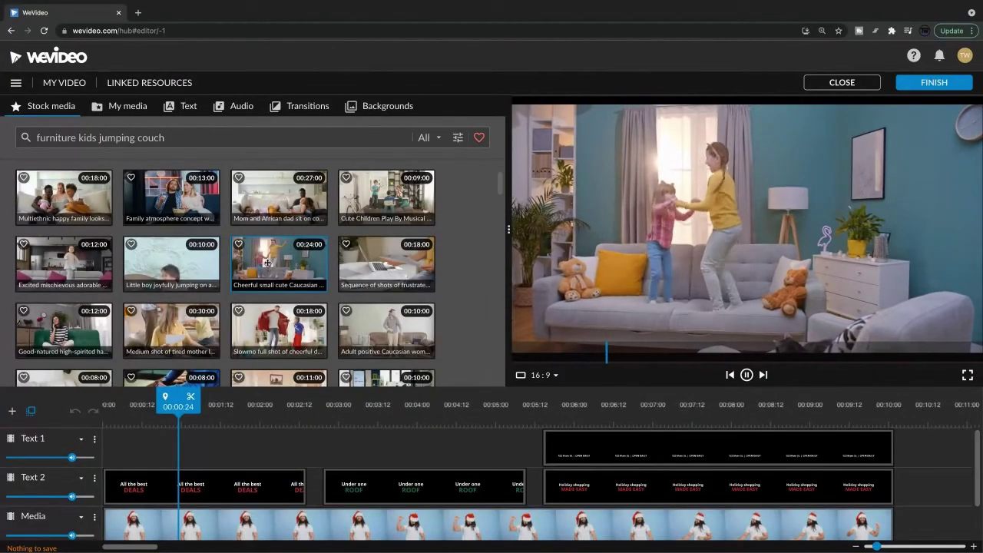
{"action": "left_click_drag", "start_coordinate": [267, 265], "coordinate": [167, 523]}
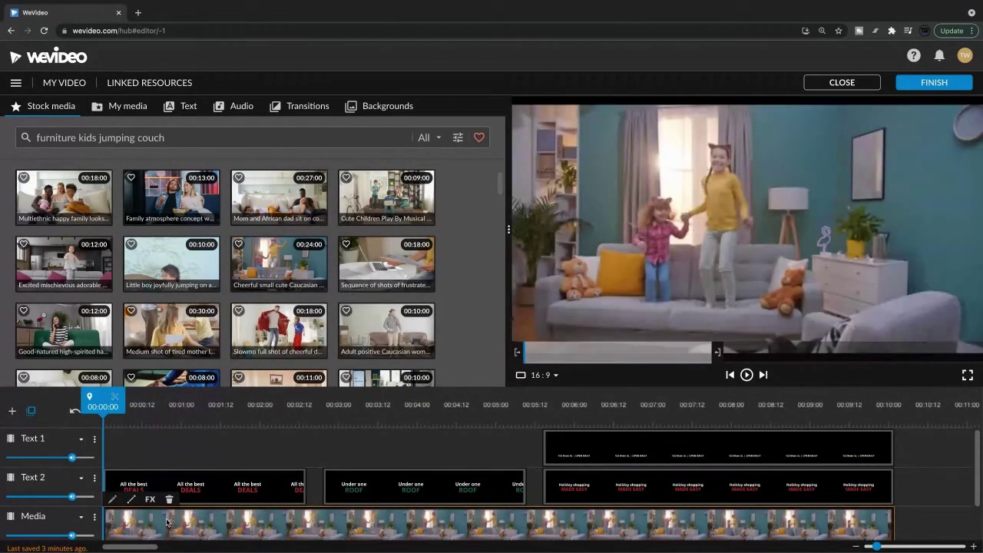
{"action": "scroll", "coordinate": [269, 511], "scroll_direction": "down", "scroll_amount": 1}
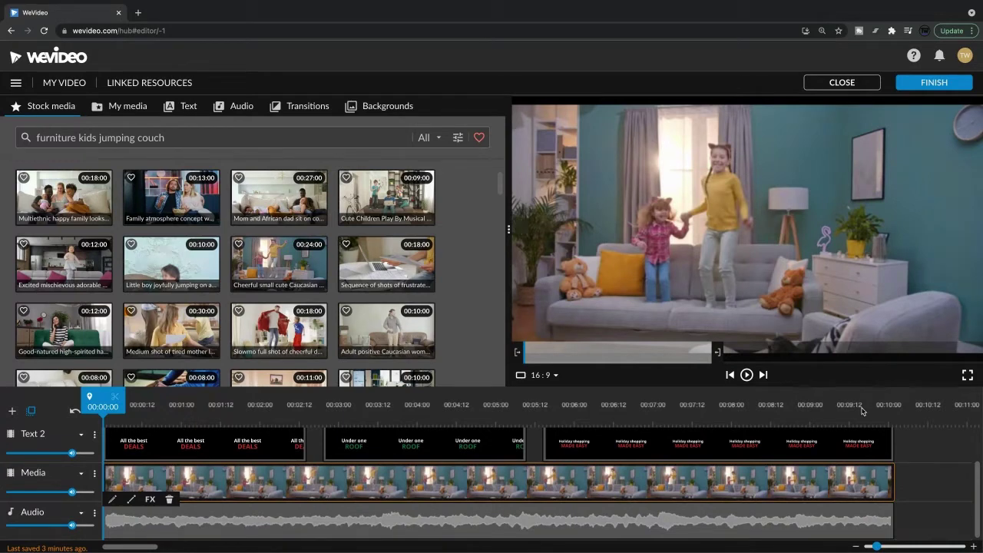
- Preview the DEALS, ROOF and Holiday shopping titles, then open 'All the best DEALS' for editing
{"action": "left_click", "coordinate": [216, 417]}
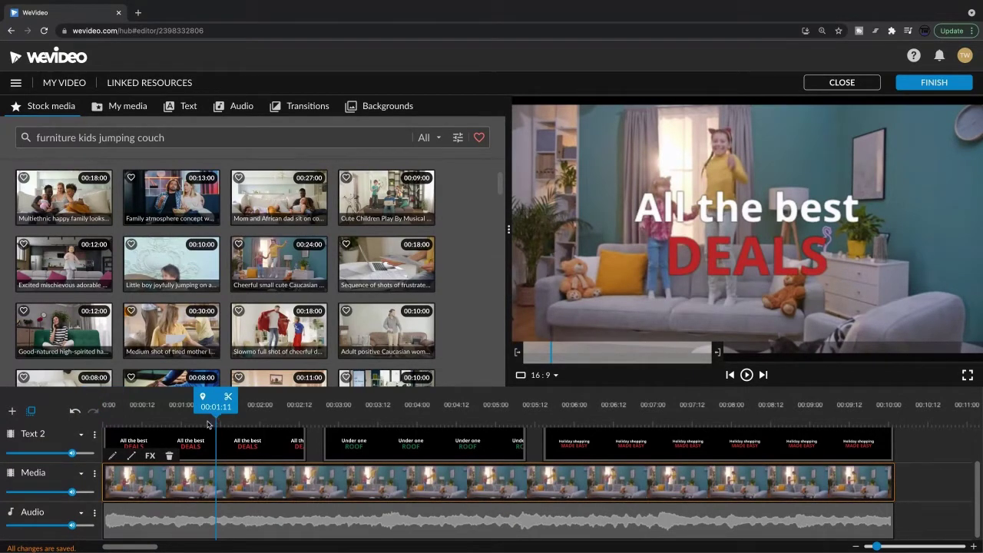
{"action": "scroll", "coordinate": [310, 481], "scroll_direction": "up", "scroll_amount": 1}
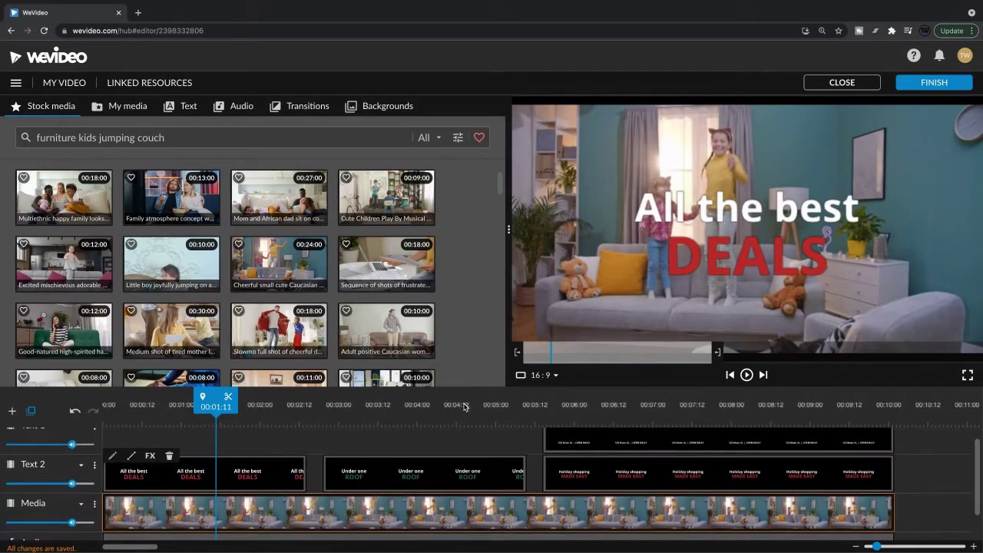
{"action": "left_click", "coordinate": [446, 407]}
{"action": "left_click", "coordinate": [640, 404]}
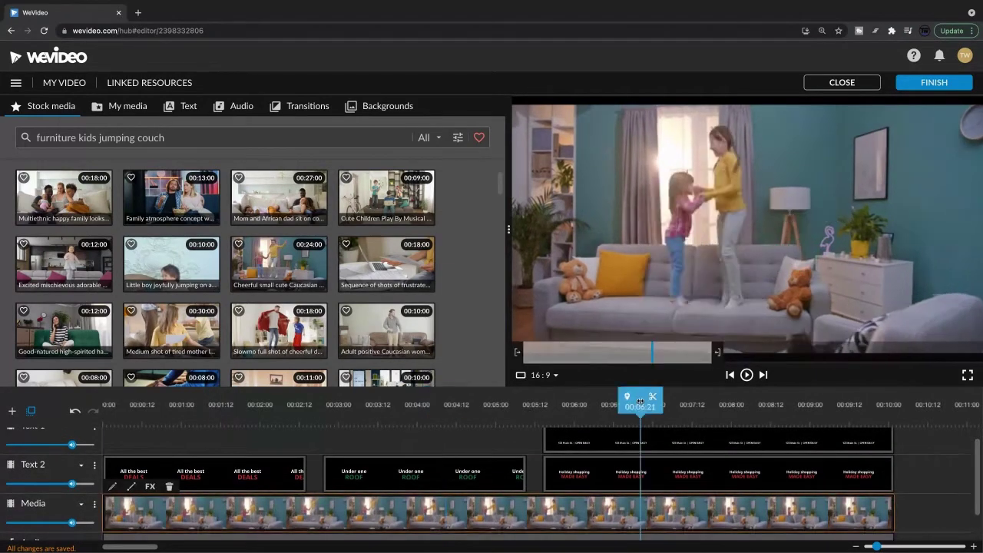
{"action": "left_click", "coordinate": [702, 401]}
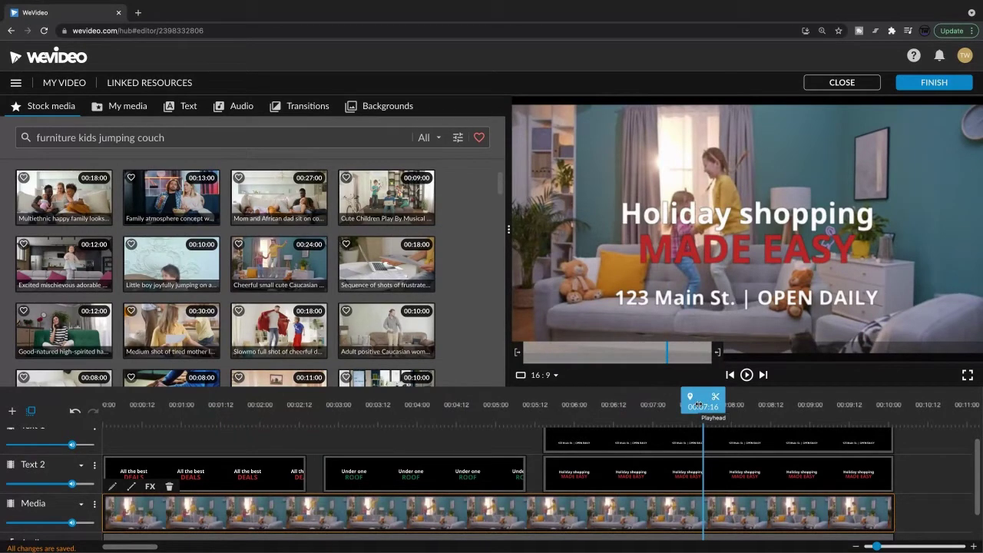
{"action": "left_click_drag", "start_coordinate": [699, 405], "coordinate": [225, 412]}
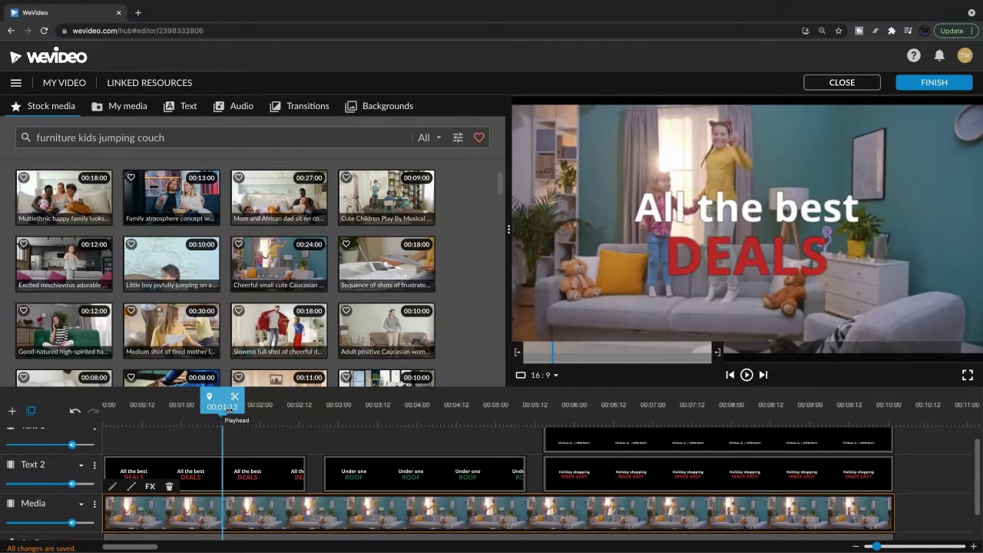
{"action": "double_click", "coordinate": [229, 470]}
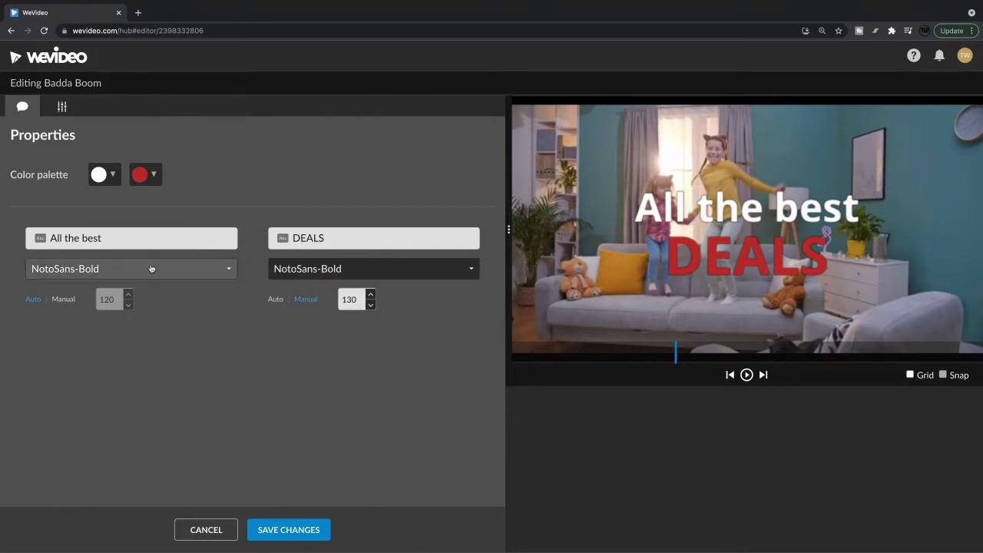
- Color the DEALS word teal #66e9e9 and save the title
{"action": "left_click", "coordinate": [215, 271]}
{"action": "left_click", "coordinate": [215, 271]}
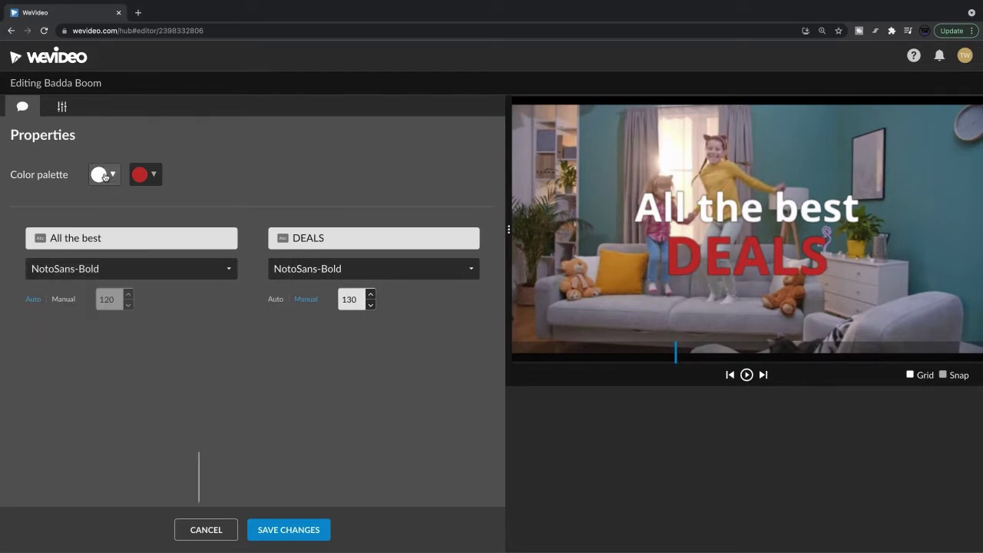
{"action": "left_click", "coordinate": [153, 176]}
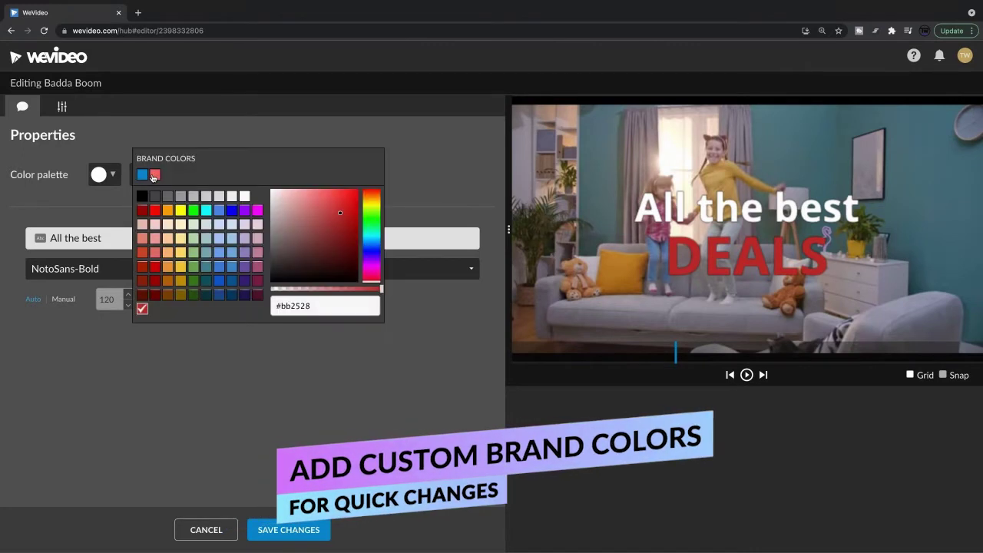
{"action": "left_click", "coordinate": [208, 211]}
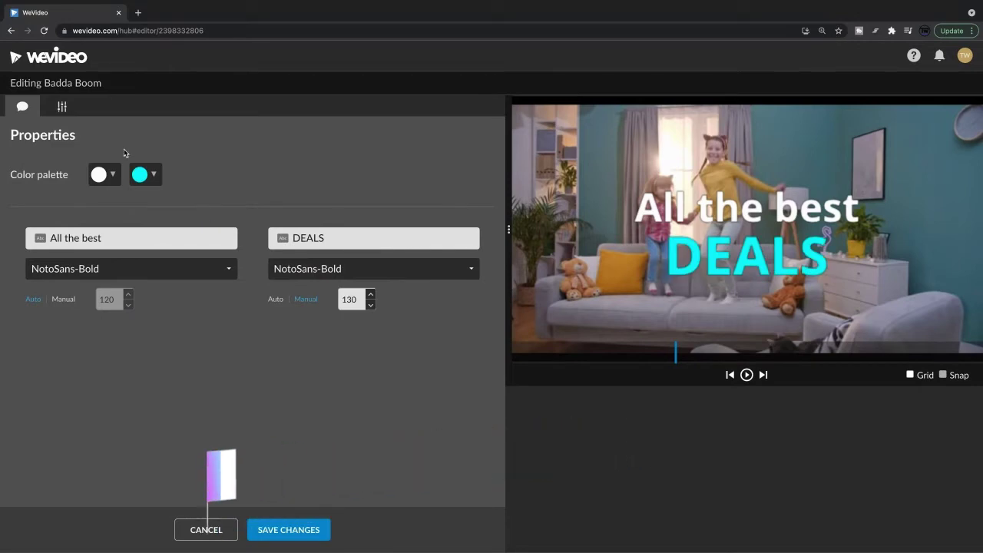
{"action": "left_click", "coordinate": [145, 175]}
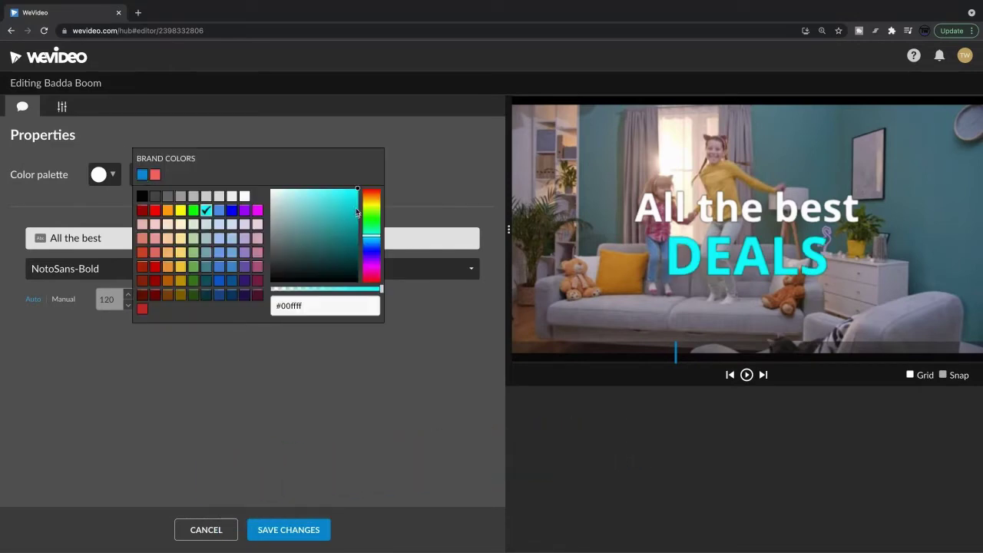
{"action": "left_click_drag", "start_coordinate": [342, 204], "coordinate": [319, 196]}
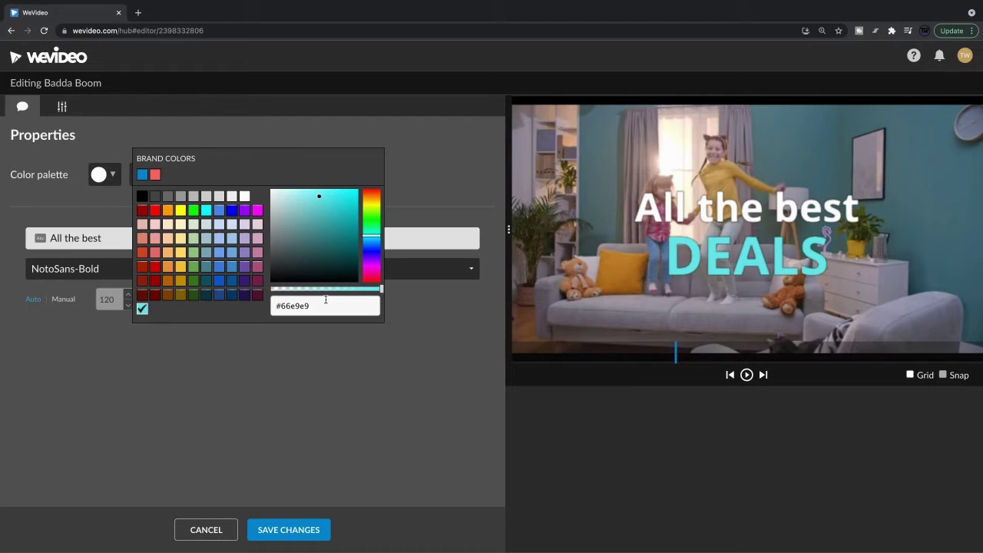
{"action": "left_click_drag", "start_coordinate": [325, 305], "coordinate": [272, 307]}
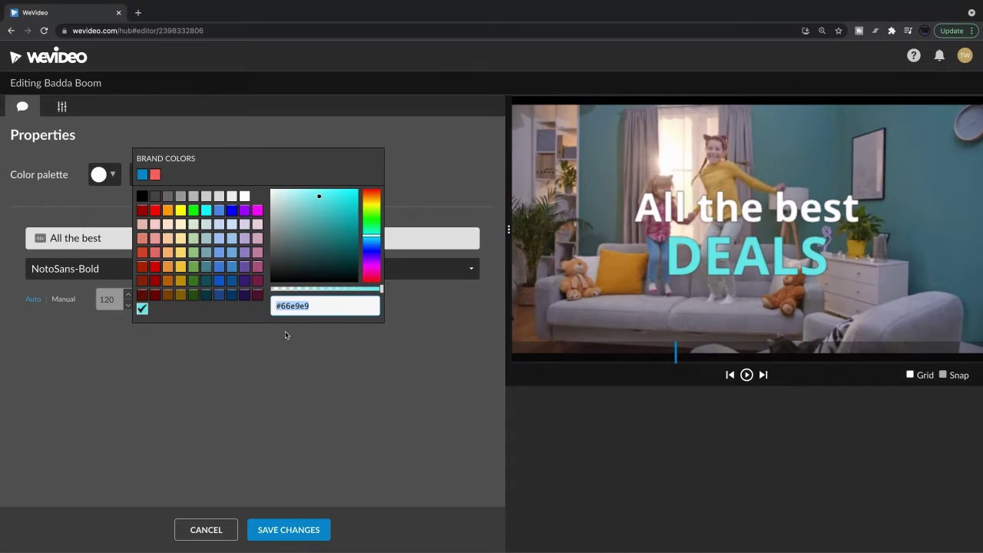
{"action": "left_click", "coordinate": [285, 331]}
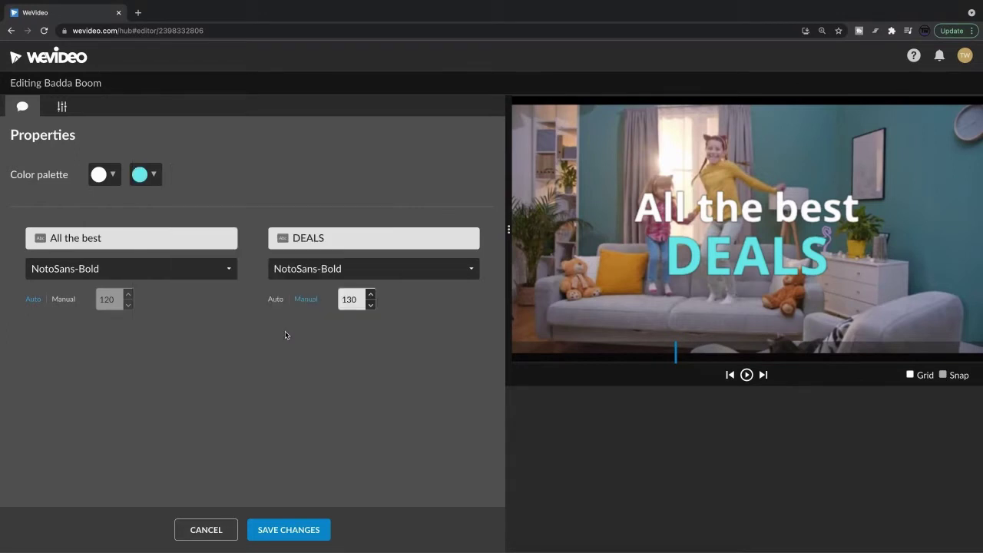
{"action": "left_click", "coordinate": [292, 526]}
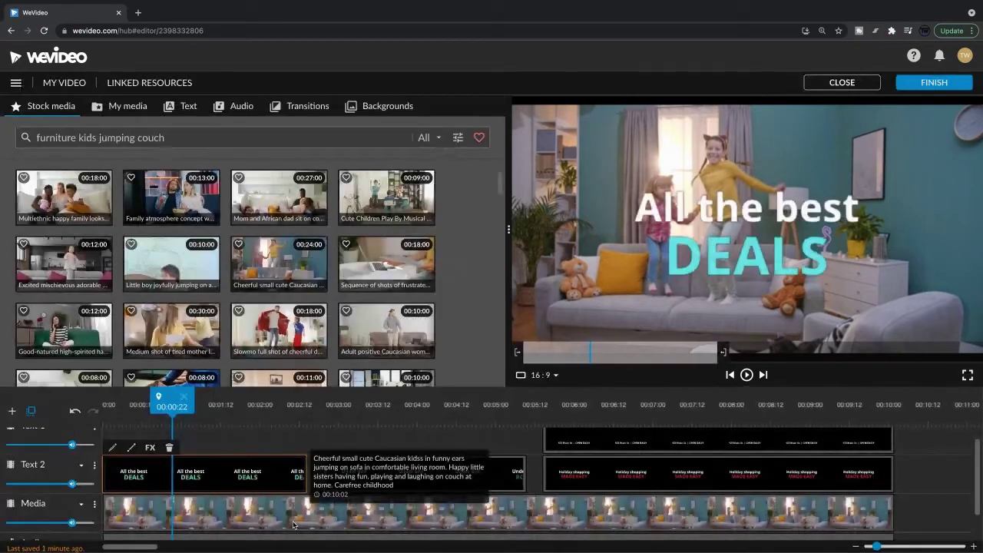
- Change ROOF from green #146b3a to teal #66e9e9 and save the title
{"action": "left_click", "coordinate": [396, 413]}
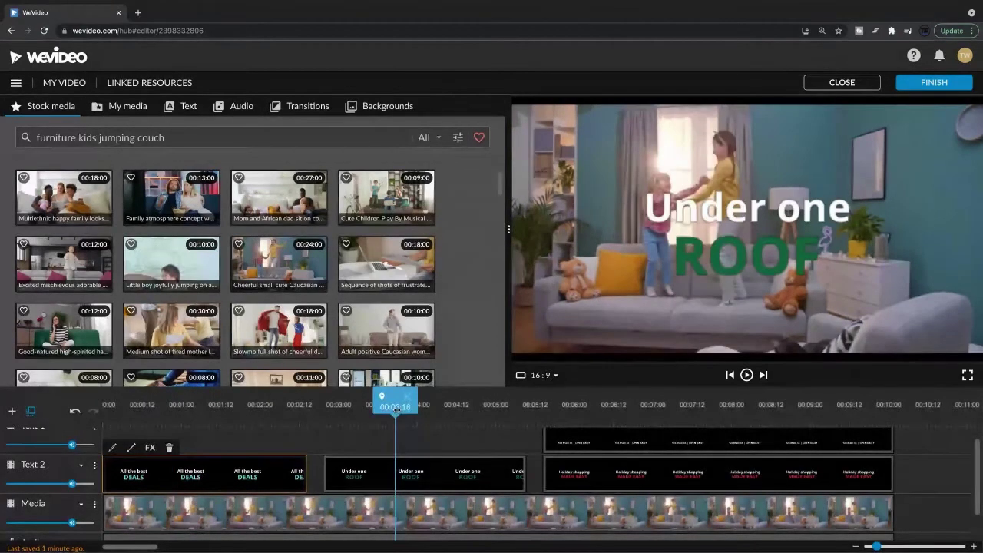
{"action": "double_click", "coordinate": [410, 480]}
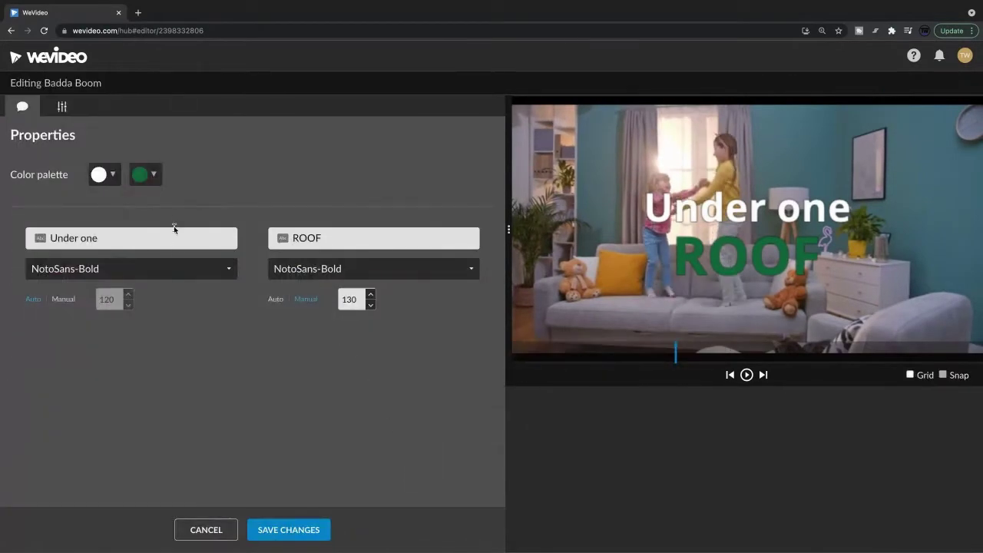
{"action": "left_click", "coordinate": [157, 179]}
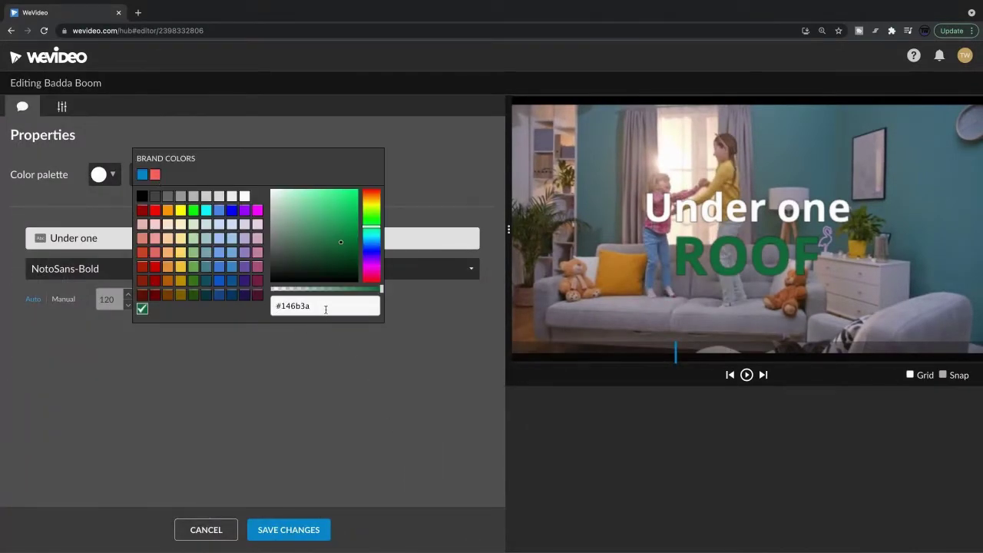
{"action": "left_click_drag", "start_coordinate": [326, 307], "coordinate": [269, 300]}
{"action": "type", "text": "#66e6e9"}
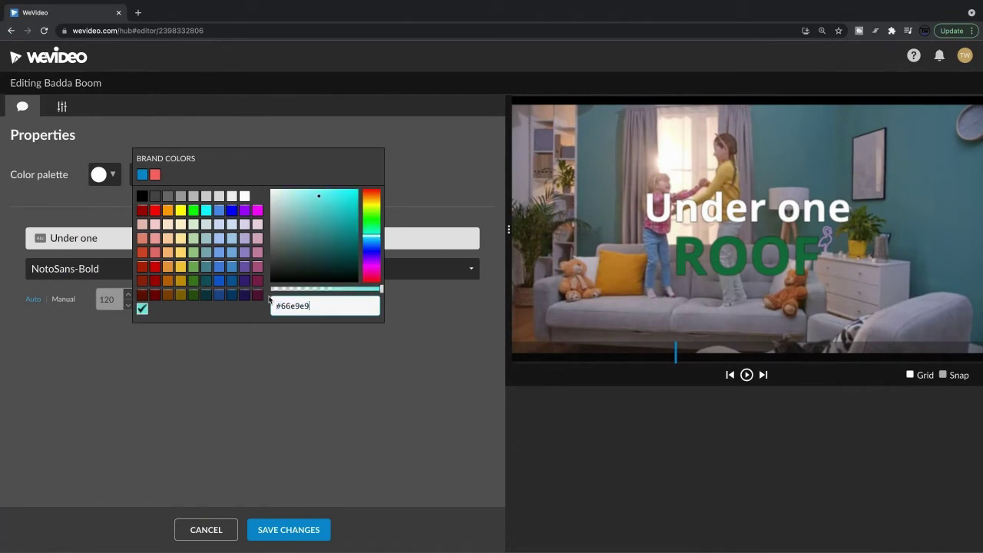
{"action": "left_click", "coordinate": [271, 381]}
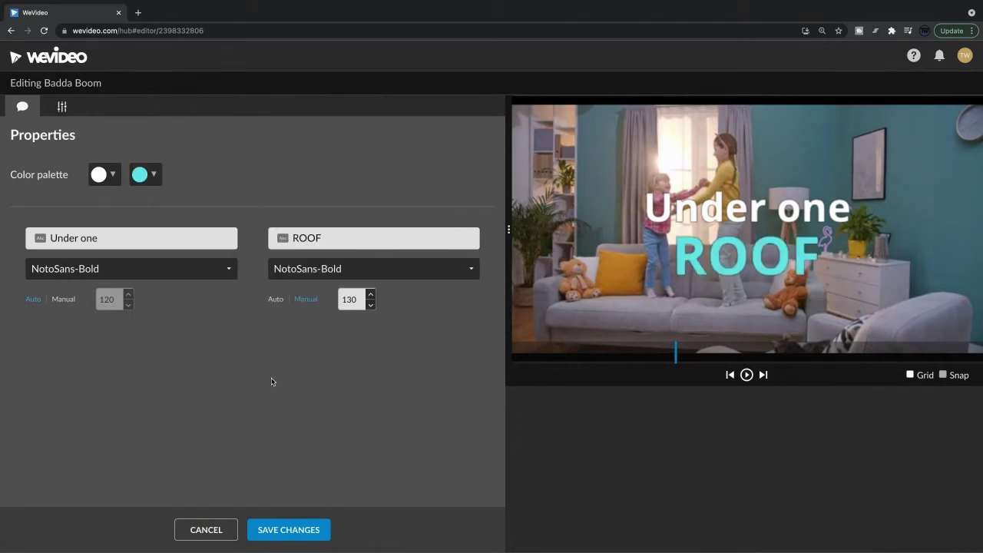
{"action": "left_click", "coordinate": [284, 530]}
- Change MADE EASY in the Holiday shopping title from red #bb2528 to teal #66e9e9 and save
{"action": "left_click", "coordinate": [661, 421]}
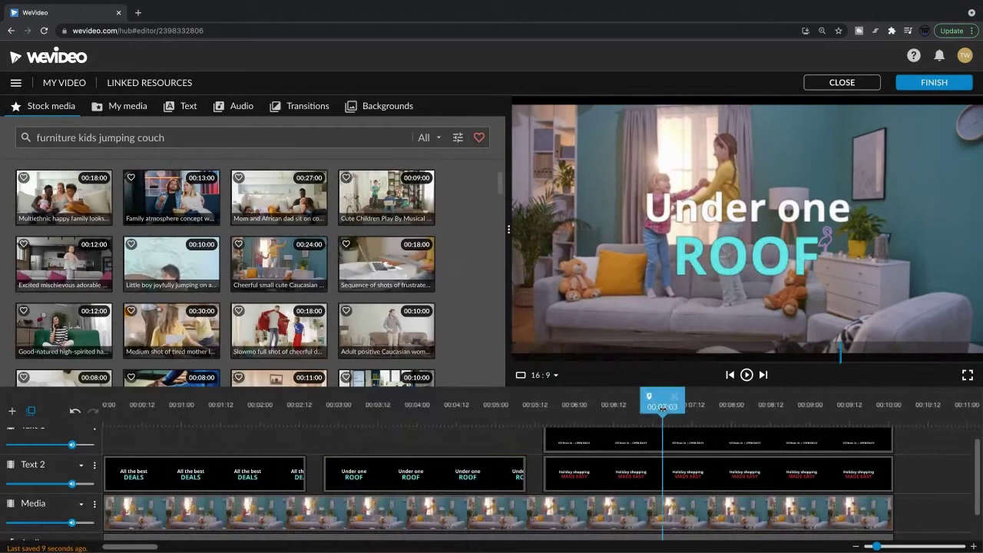
{"action": "double_click", "coordinate": [653, 470]}
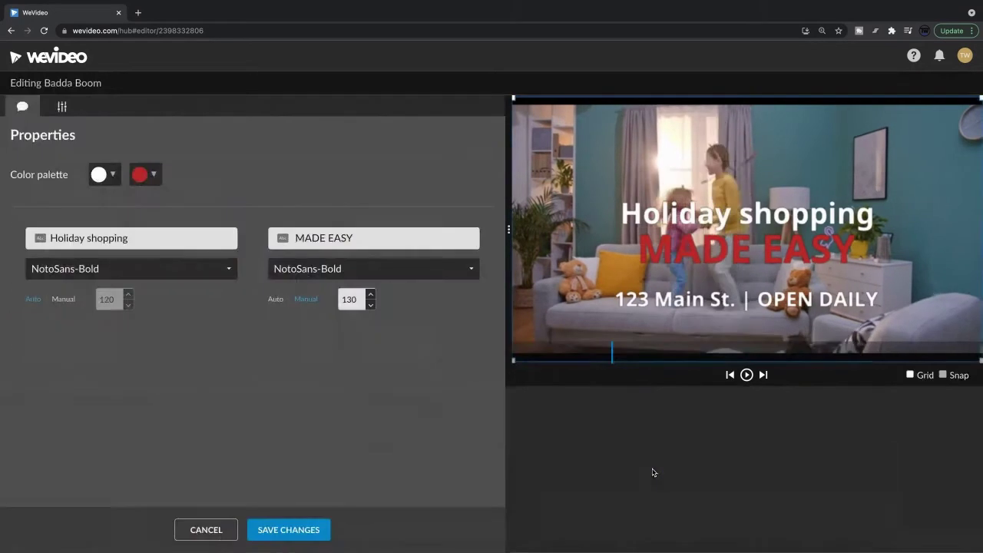
{"action": "left_click", "coordinate": [150, 177]}
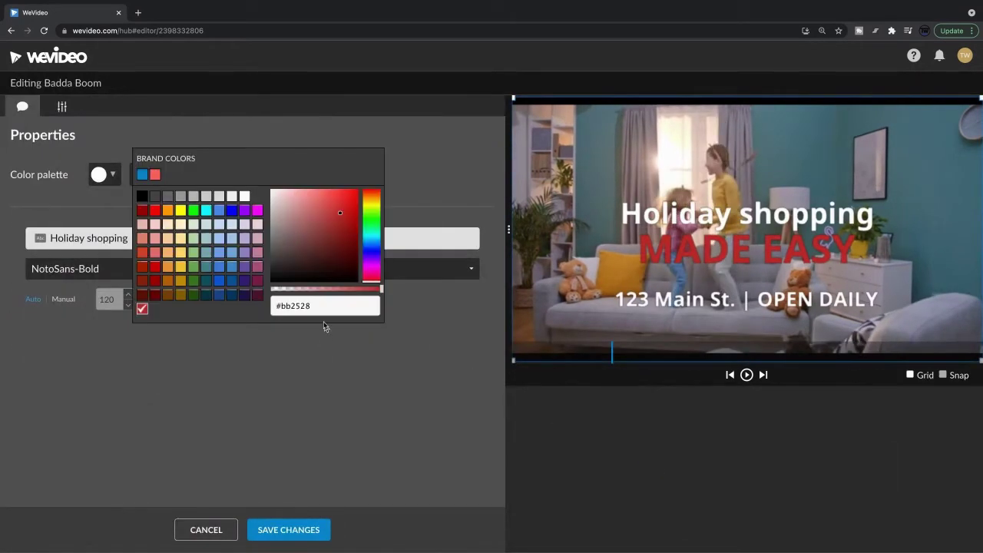
{"action": "left_click_drag", "start_coordinate": [320, 307], "coordinate": [209, 295]}
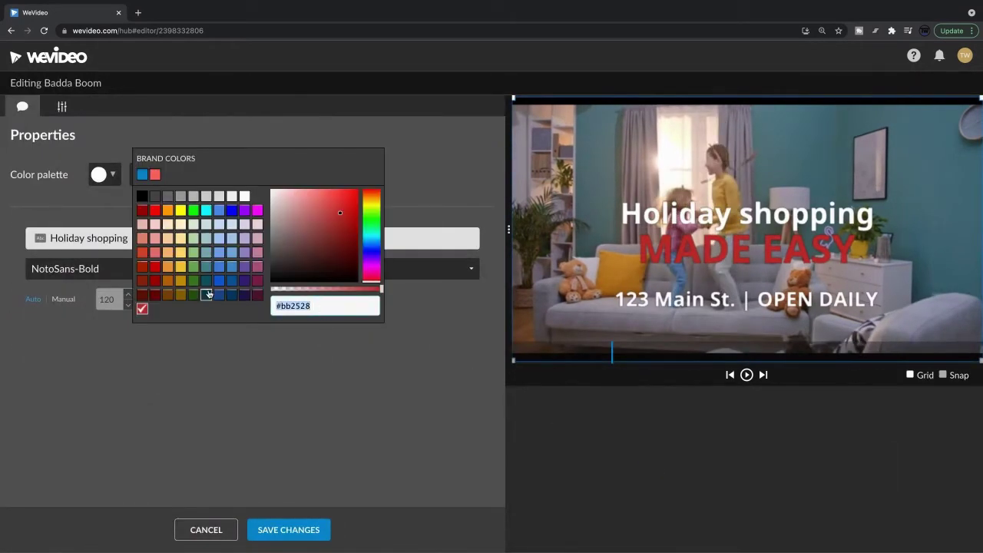
{"action": "type", "text": "#4ecdc4"}
{"action": "left_click", "coordinate": [374, 441]}
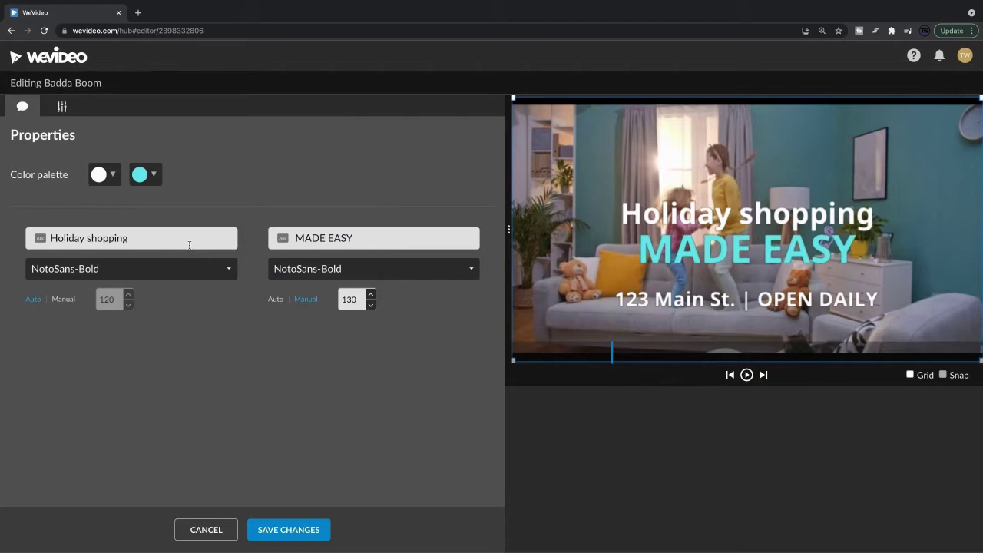
{"action": "left_click", "coordinate": [307, 535]}
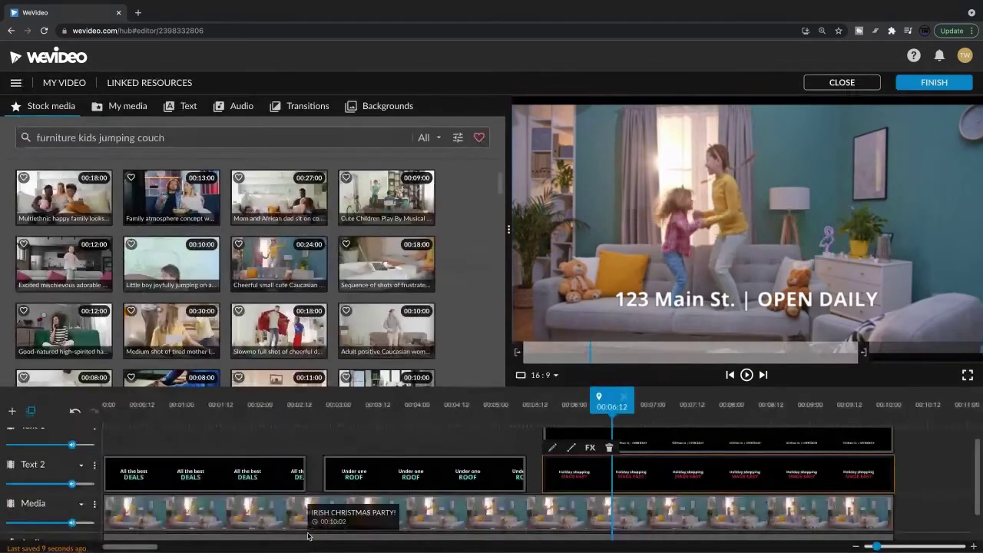
- Replace the address caption text with '60% Off Black Friday Weekend'
{"action": "double_click", "coordinate": [663, 452]}
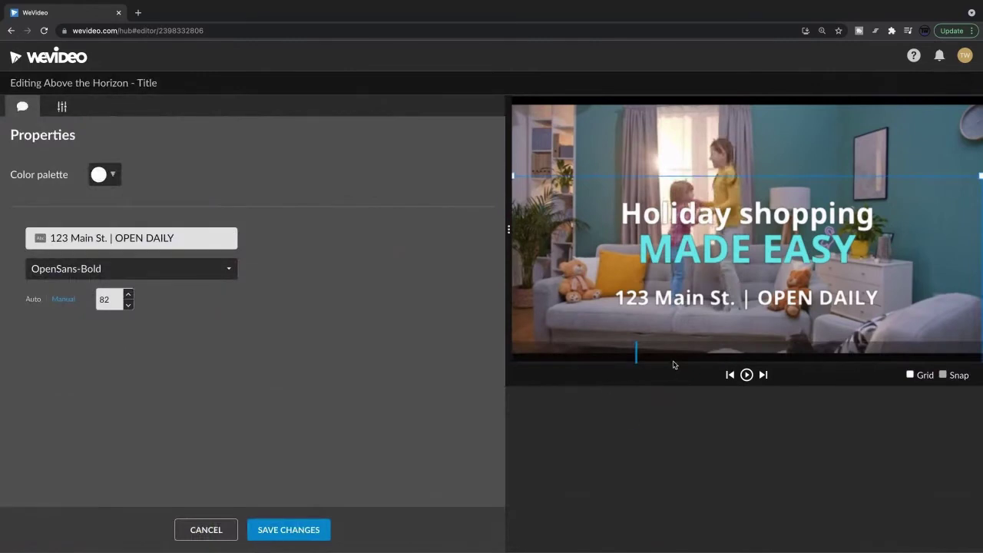
{"action": "left_click_drag", "start_coordinate": [195, 237], "coordinate": [36, 227]}
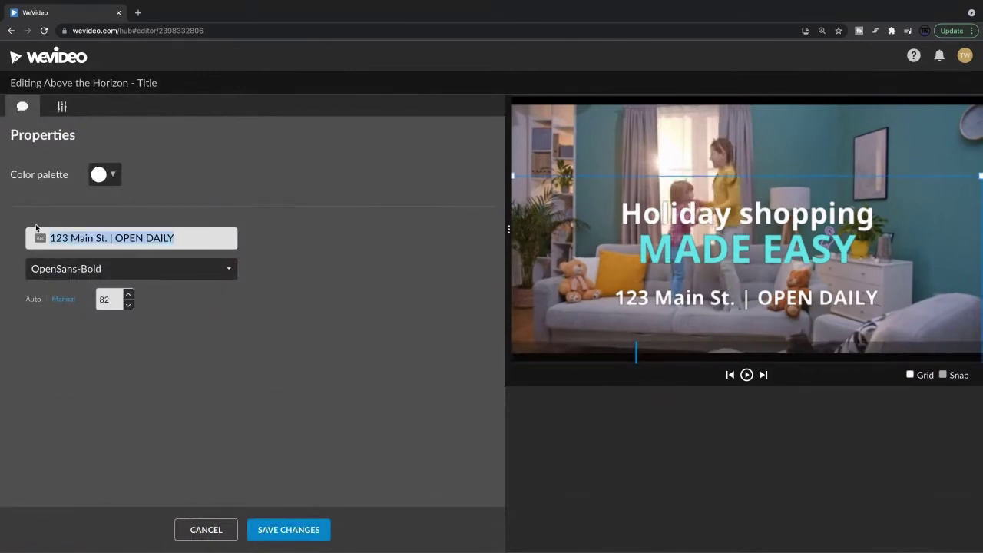
{"action": "type", "text": "60"}
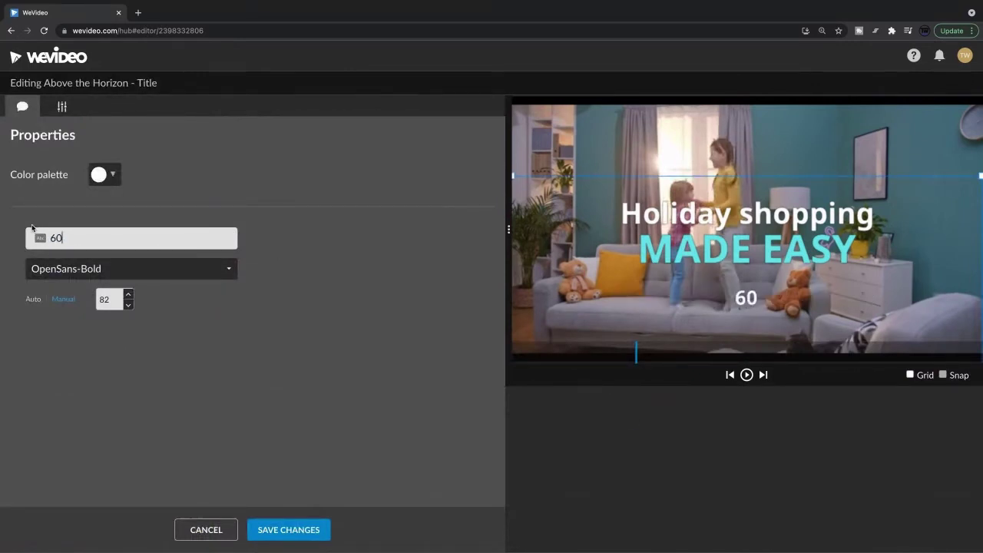
{"action": "type", "text": "% Off Vl"}
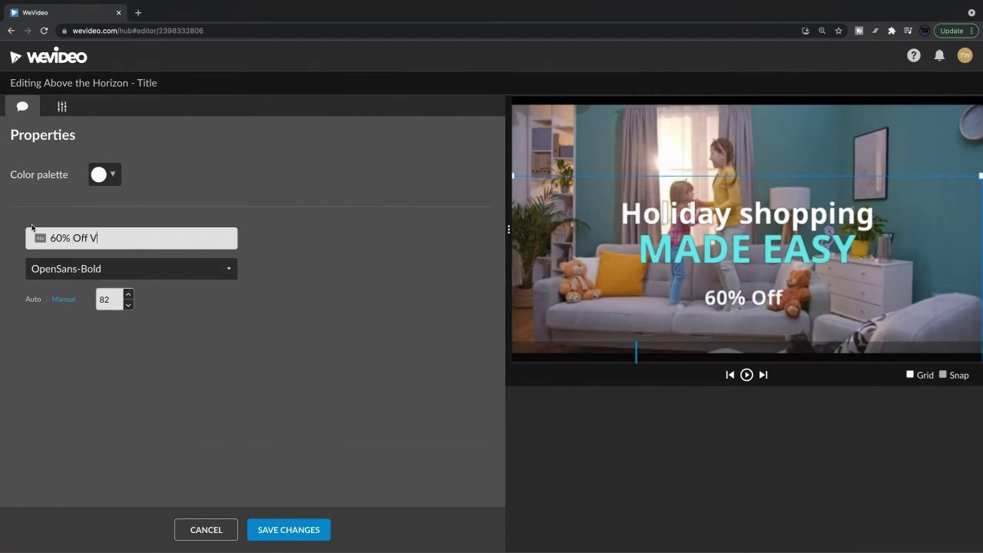
{"action": "key", "text": "BackSpace"}
{"action": "key", "text": "BackSpace"}
{"action": "type", "text": "Black Friday W"}
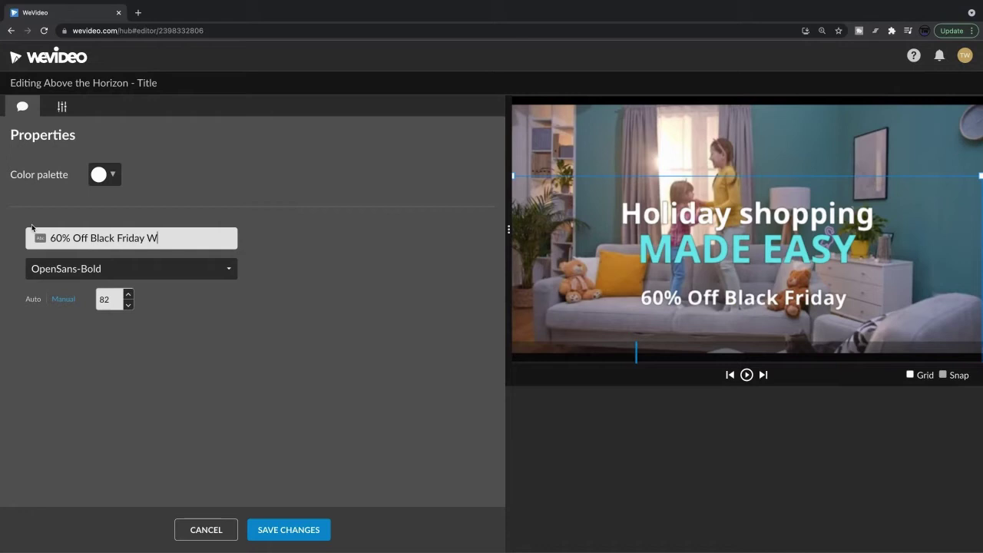
{"action": "type", "text": "eekend"}
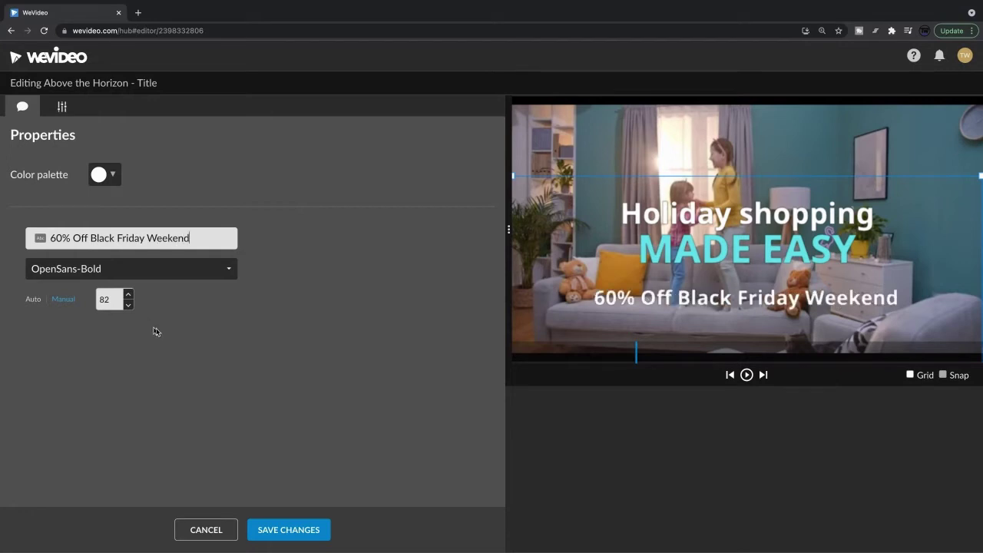
- Move the '60% Off Black Friday Weekend' line up to sit just under MADE EASY
{"action": "left_click", "coordinate": [66, 112]}
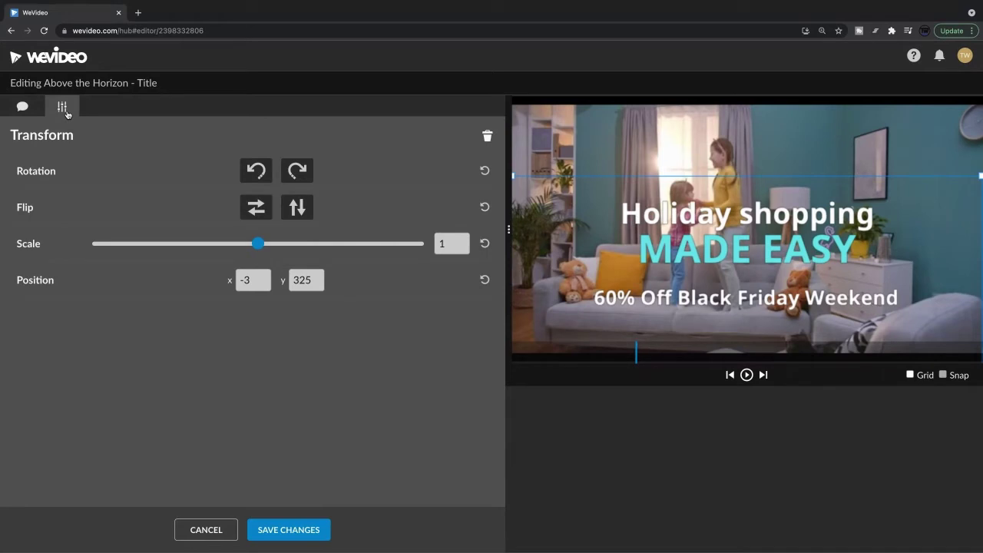
{"action": "left_click_drag", "start_coordinate": [706, 304], "coordinate": [706, 291]}
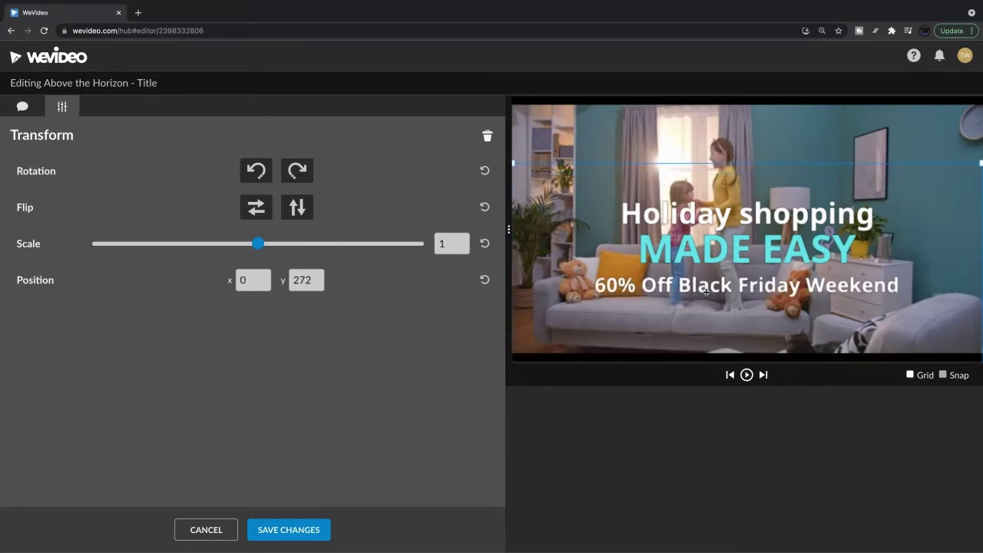
{"action": "left_click_drag", "start_coordinate": [261, 245], "coordinate": [258, 246]}
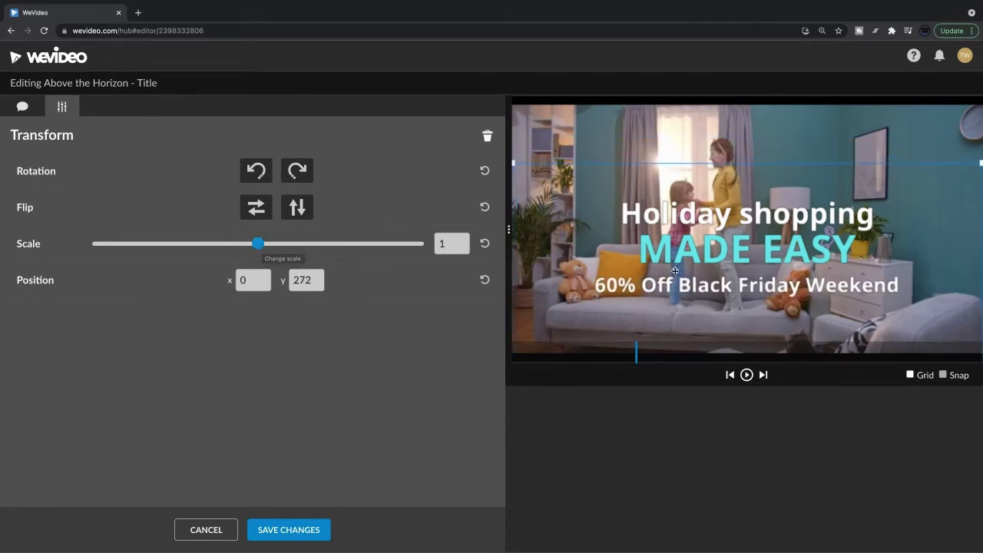
{"action": "left_click_drag", "start_coordinate": [683, 283], "coordinate": [683, 291]}
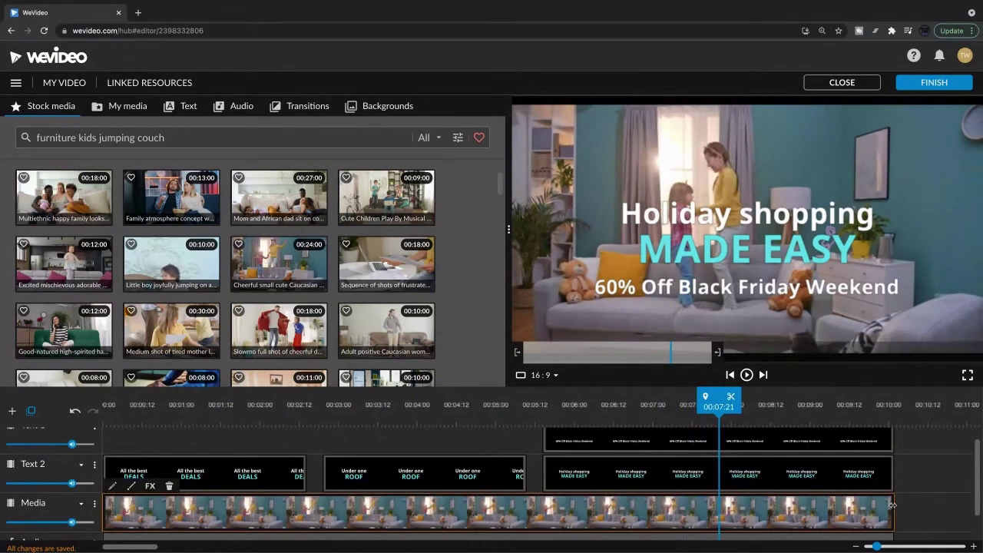
- Trim the background clip's end and pick the golden sofa clip from a 'furniture' stock search
{"action": "left_click_drag", "start_coordinate": [891, 508], "coordinate": [525, 503]}
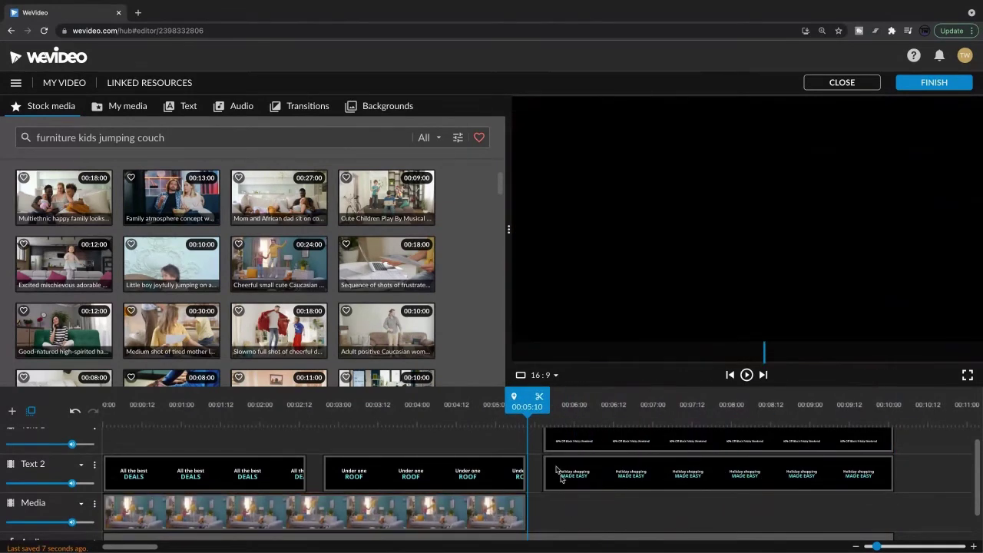
{"action": "left_click_drag", "start_coordinate": [78, 138], "coordinate": [210, 139]}
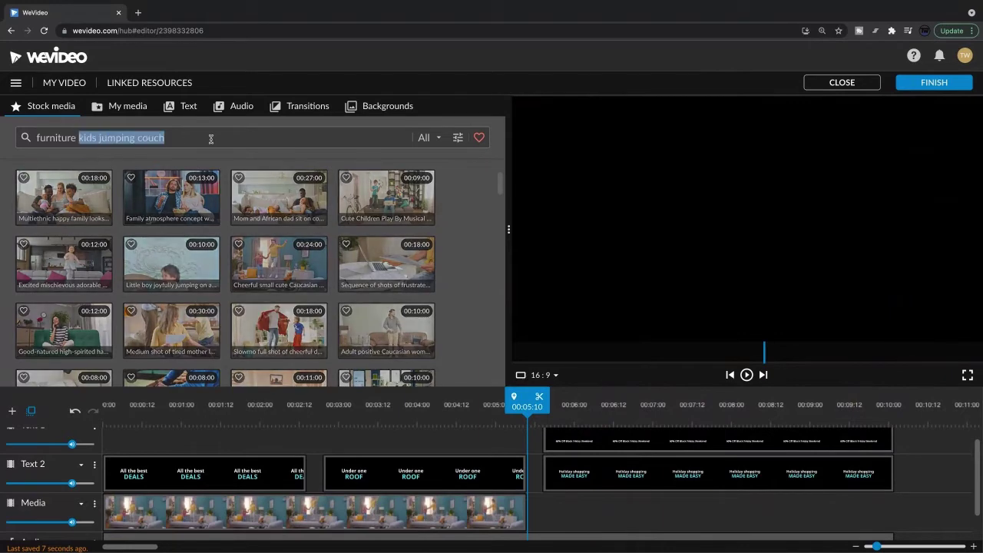
{"action": "key", "text": "BackSpace"}
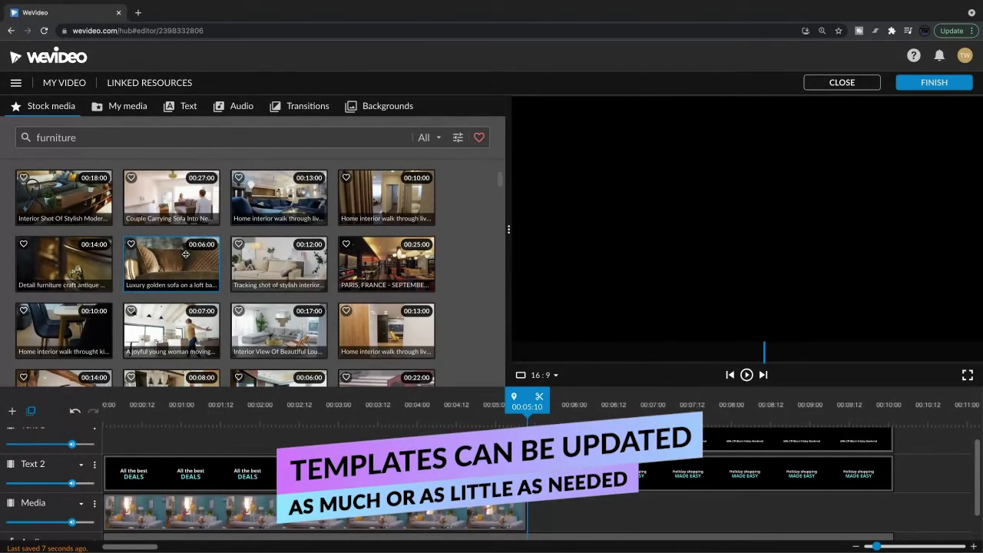
{"action": "left_click", "coordinate": [185, 255]}
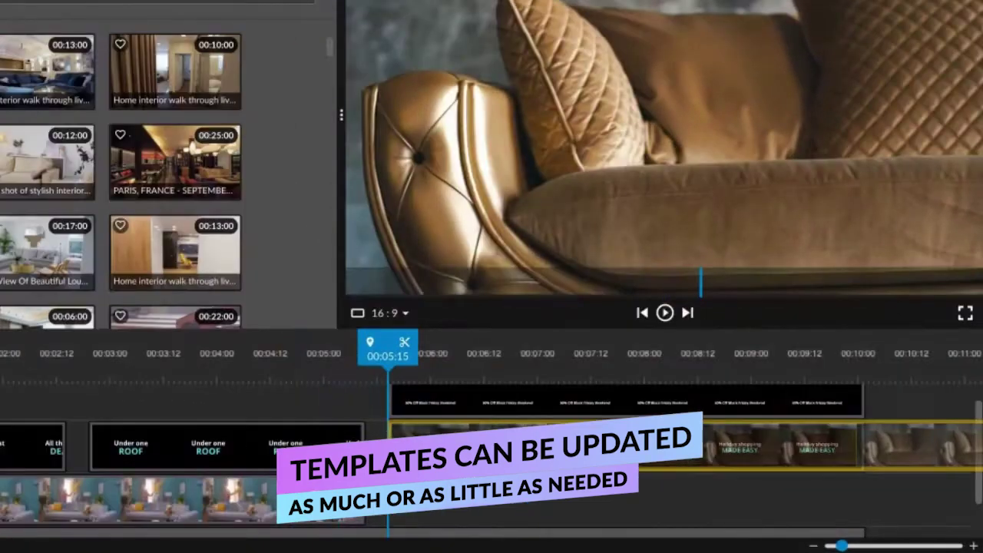
{"action": "left_click", "coordinate": [185, 254]}
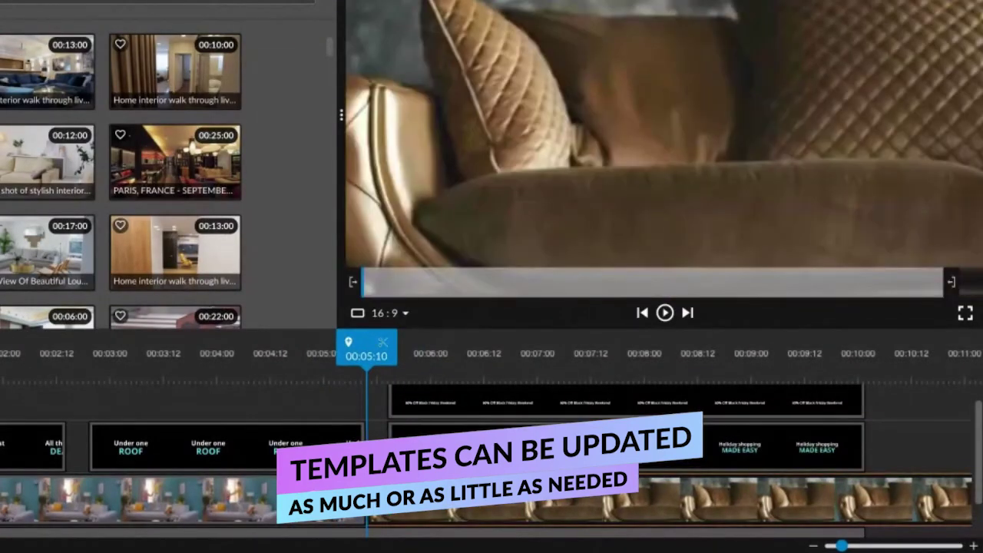
- Split the golden sofa clip at 00:10:08 and delete its trailing piece
{"action": "left_click_drag", "start_coordinate": [422, 362], "coordinate": [487, 355]}
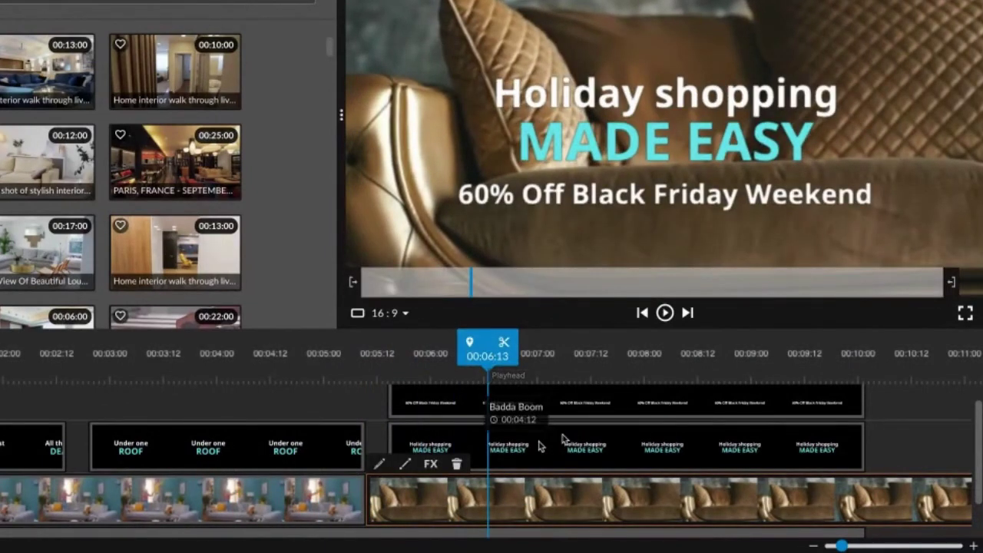
{"action": "left_click", "coordinate": [892, 359]}
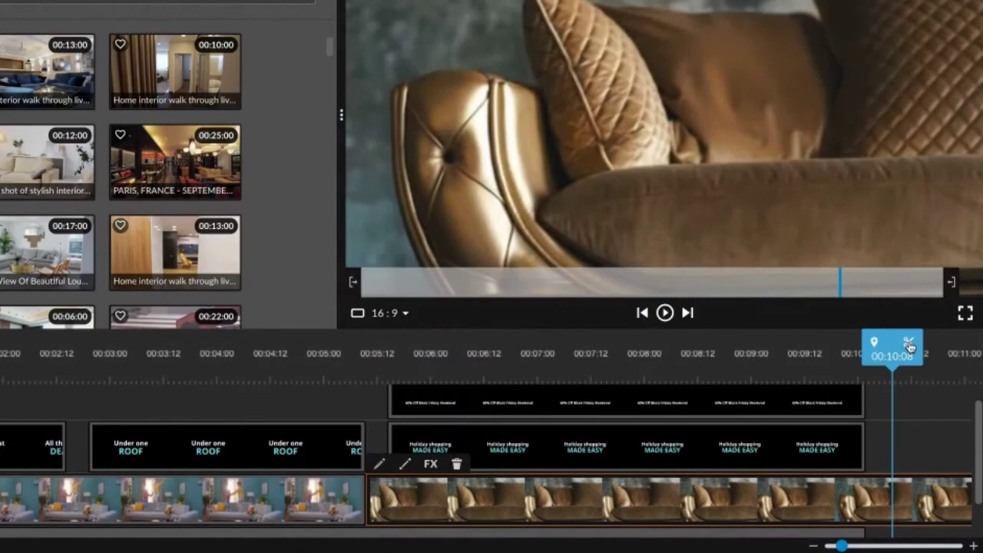
{"action": "left_click", "coordinate": [908, 341]}
{"action": "left_click", "coordinate": [979, 463]}
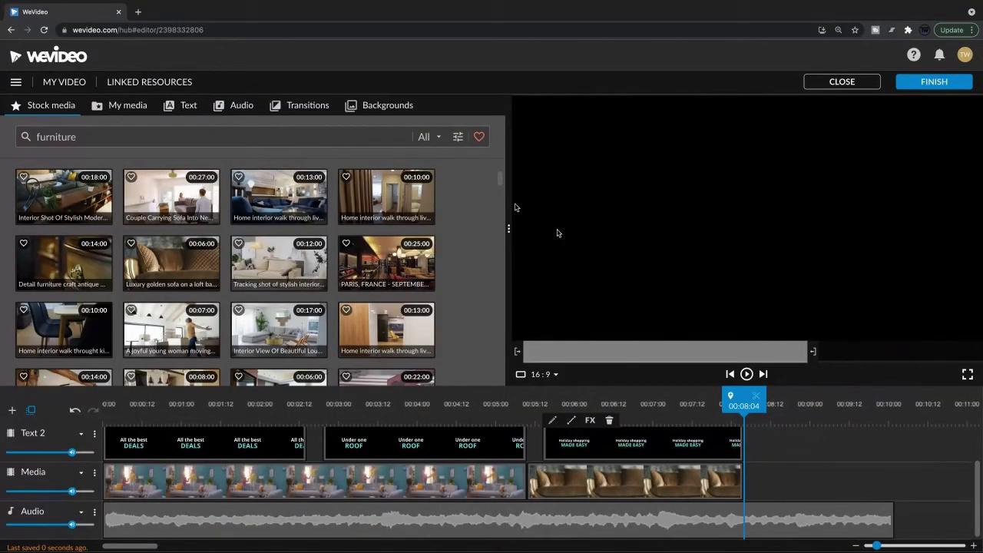
- Drag the 3606668 armchair FURNITURE logo from My media onto the timeline after the holiday title
{"action": "left_click", "coordinate": [125, 107]}
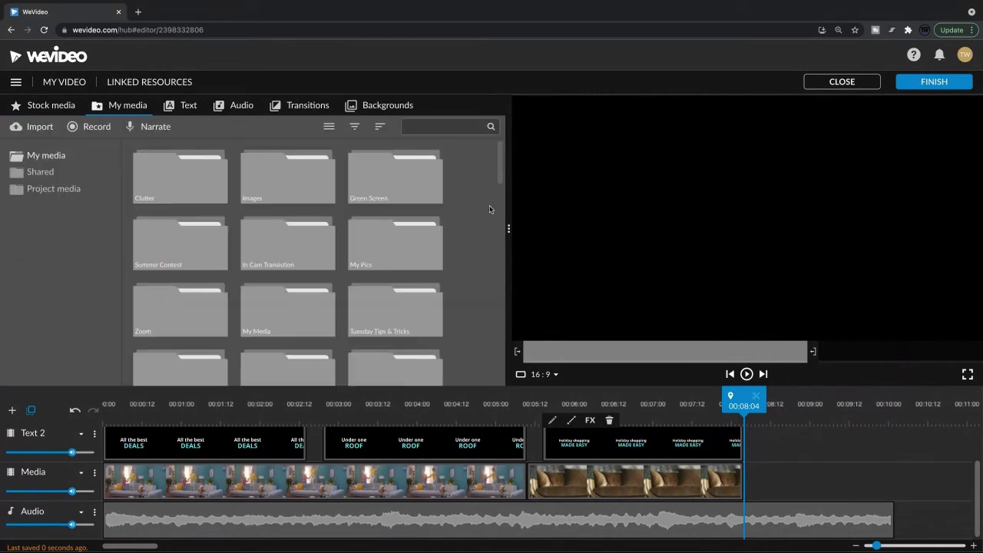
{"action": "scroll", "coordinate": [489, 207], "scroll_direction": "down", "scroll_amount": 1}
{"action": "scroll", "coordinate": [489, 208], "scroll_direction": "down", "scroll_amount": 5}
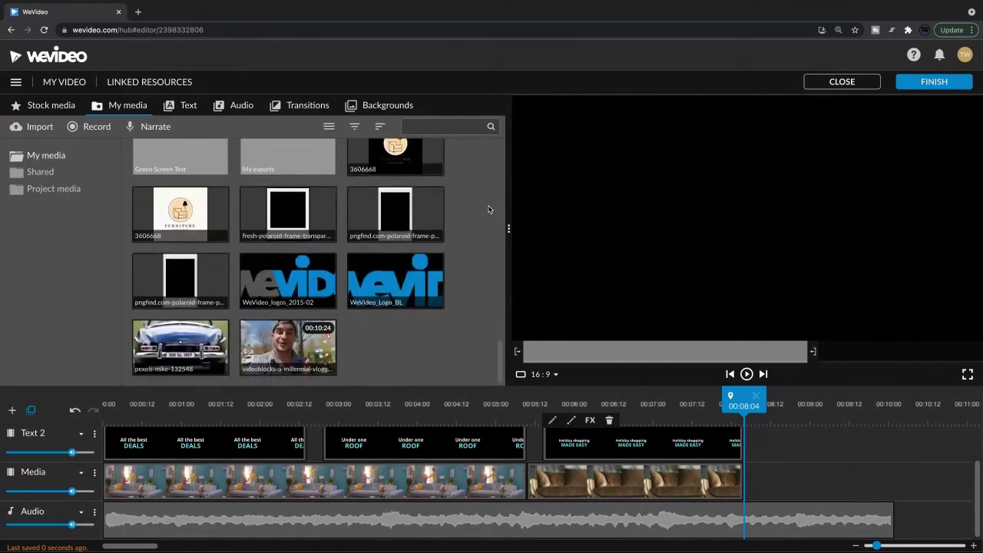
{"action": "scroll", "coordinate": [489, 207], "scroll_direction": "up", "scroll_amount": 1}
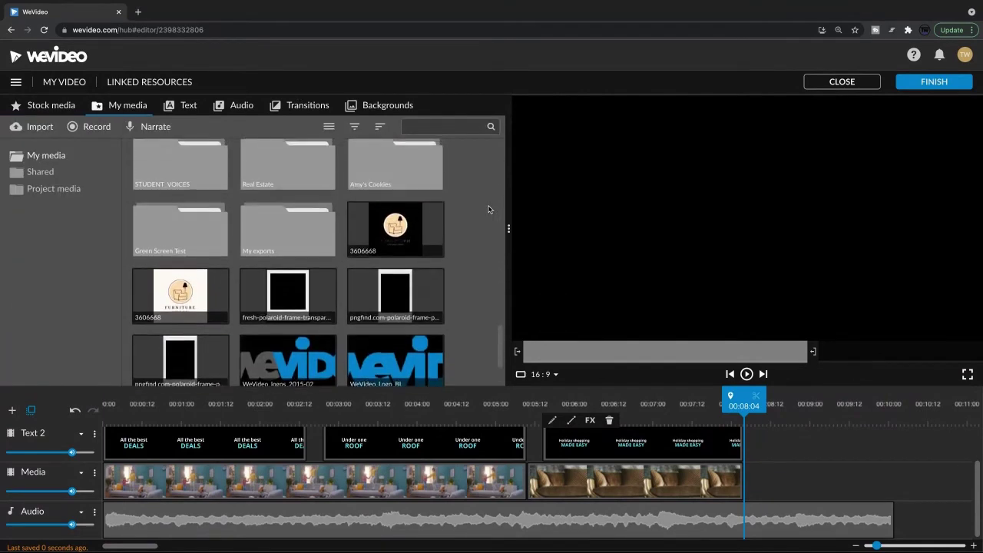
{"action": "left_click", "coordinate": [422, 222]}
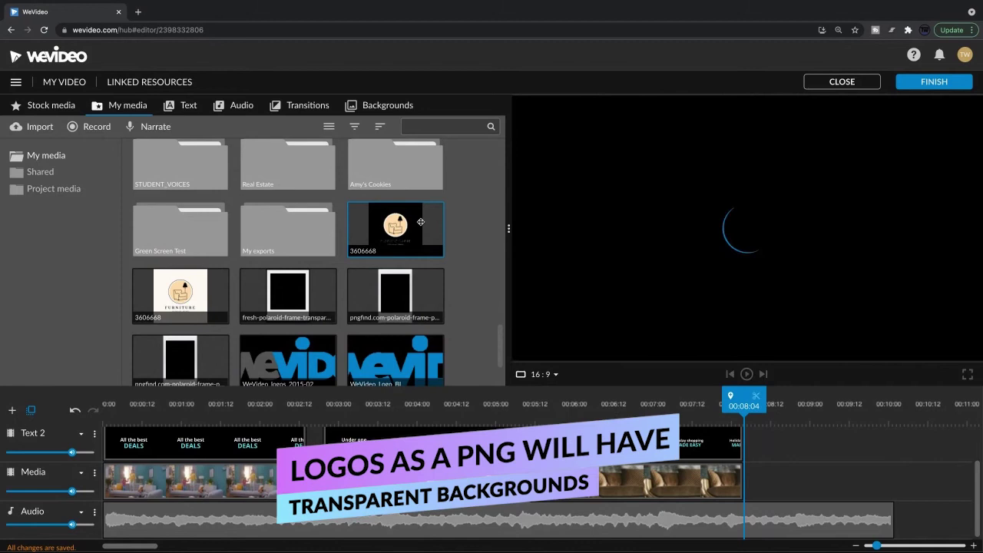
{"action": "left_click_drag", "start_coordinate": [426, 223], "coordinate": [767, 440]}
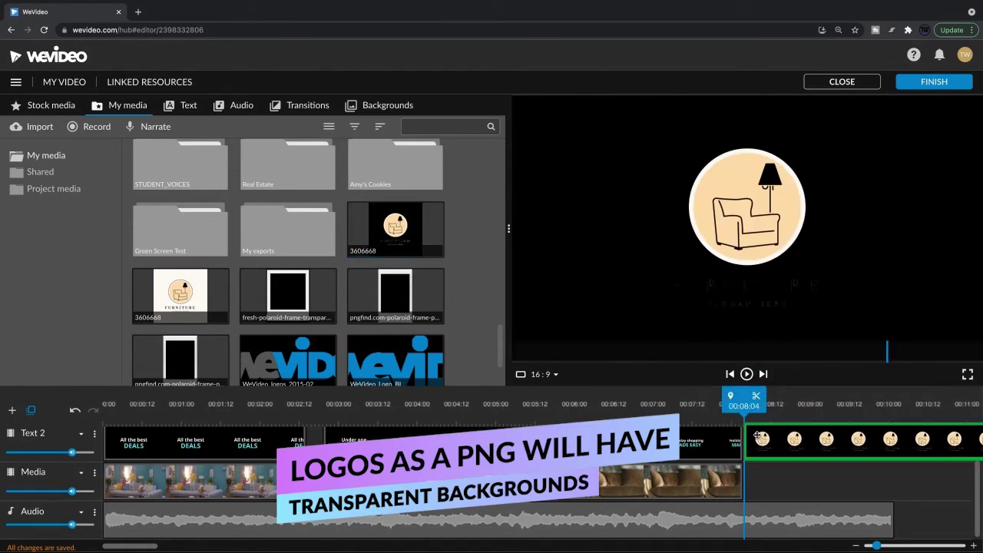
- Split the logo clip at 00:09:19, delete the trailing piece, then undo the deletion
{"action": "left_click", "coordinate": [870, 405]}
{"action": "left_click", "coordinate": [883, 397]}
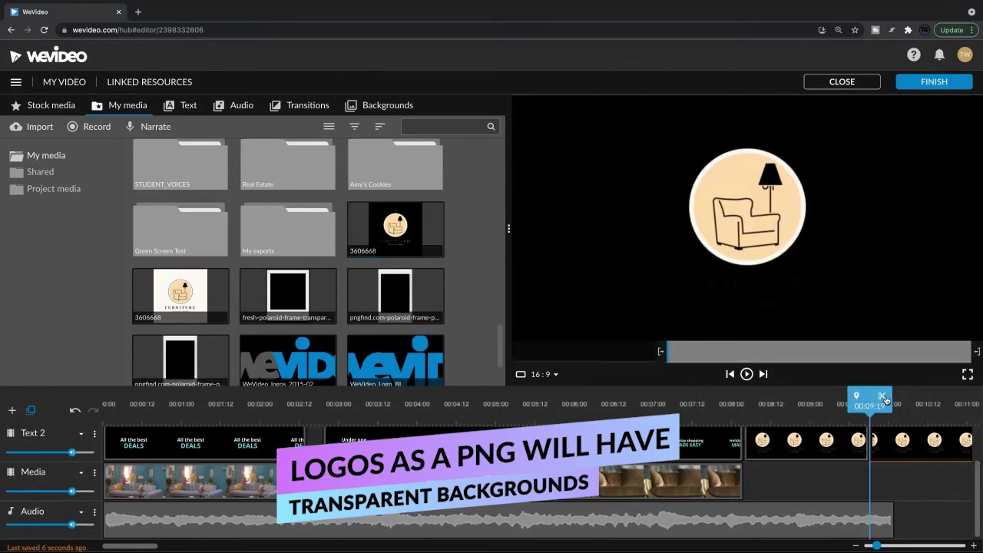
{"action": "left_click", "coordinate": [894, 447]}
{"action": "key", "text": "Delete"}
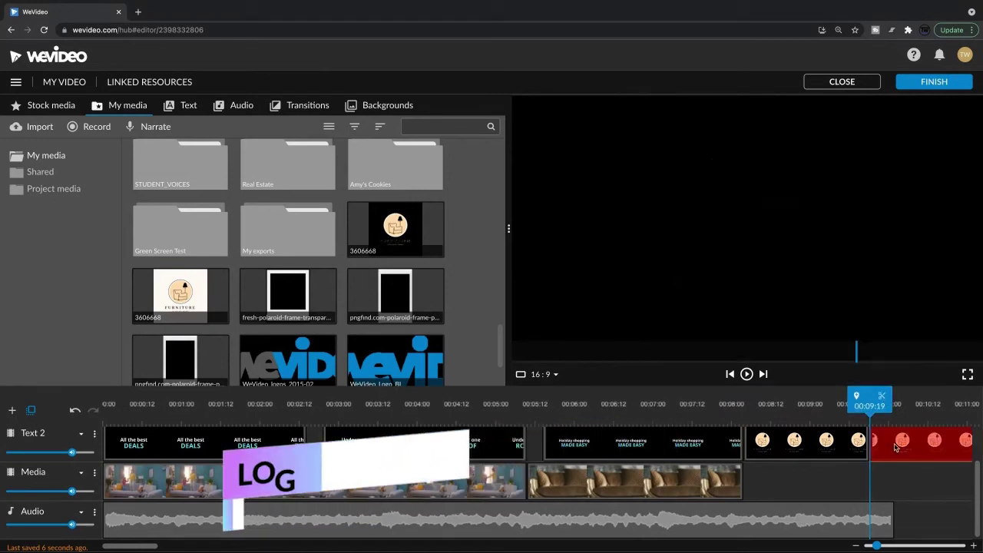
{"action": "key", "text": "ctrl+z"}
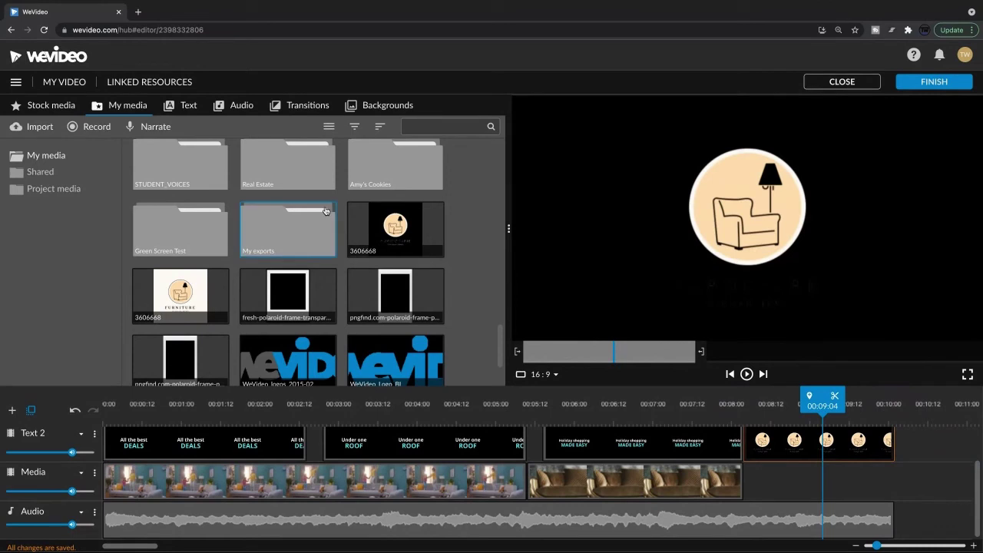
- Place a White solid background after the sofa clip with the furniture logo above it
{"action": "left_click", "coordinate": [359, 108]}
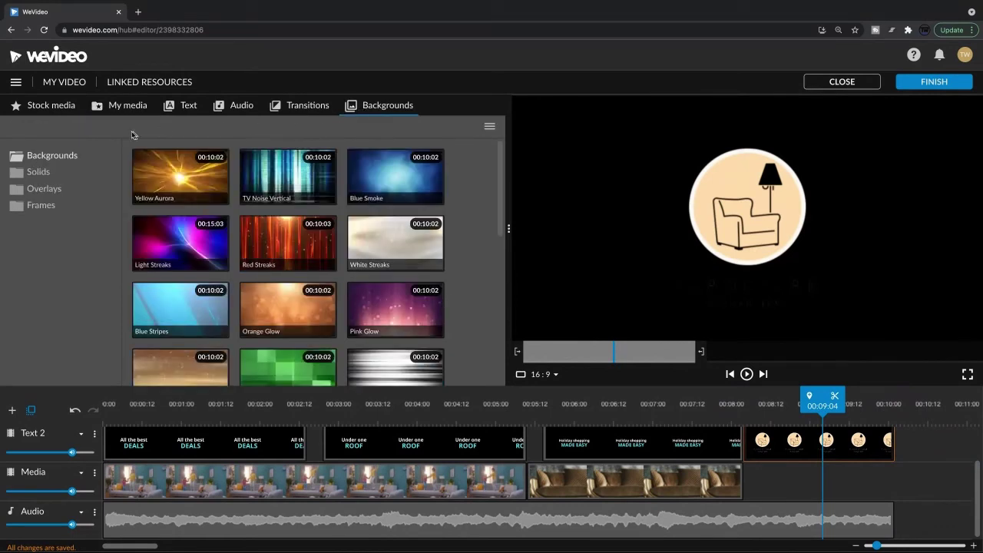
{"action": "left_click", "coordinate": [39, 172]}
{"action": "left_click_drag", "start_coordinate": [134, 238], "coordinate": [764, 480]}
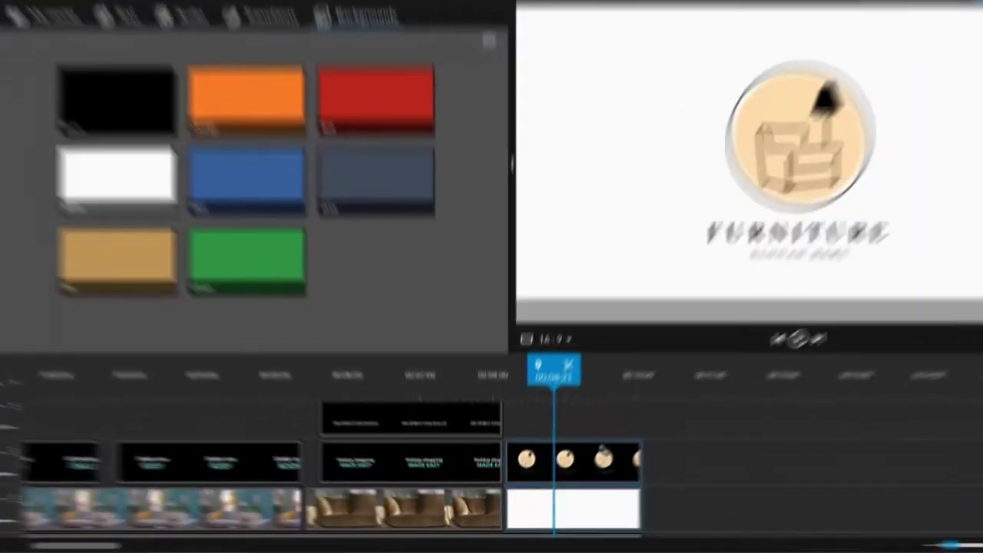
{"action": "left_click_drag", "start_coordinate": [628, 478], "coordinate": [628, 477]}
{"action": "left_click_drag", "start_coordinate": [670, 451], "coordinate": [756, 453]}
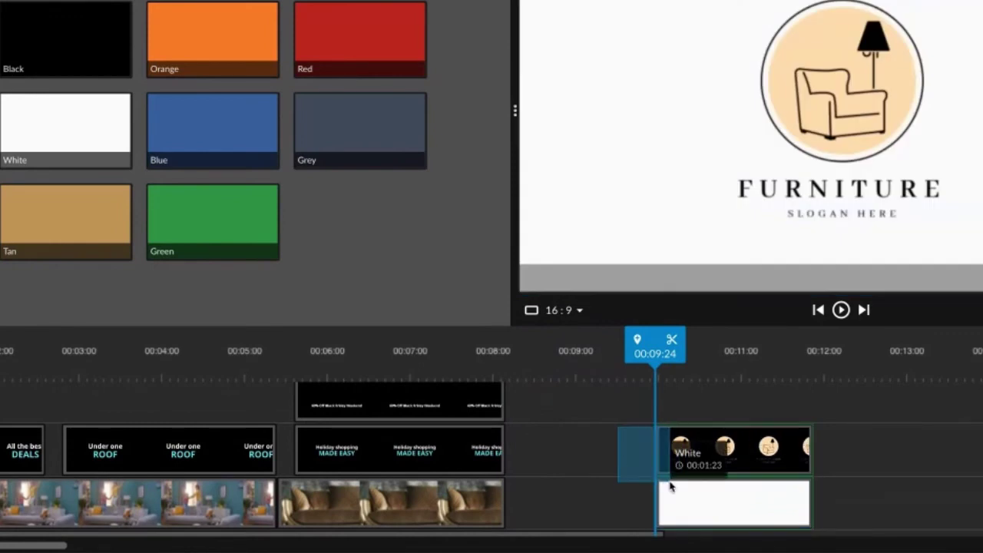
- Lengthen the logo and white background clips so both start earlier
{"action": "left_click", "coordinate": [659, 445]}
{"action": "left_click_drag", "start_coordinate": [659, 446], "coordinate": [604, 446]}
{"action": "left_click", "coordinate": [660, 492]}
{"action": "left_click_drag", "start_coordinate": [660, 491], "coordinate": [605, 492]}
- Extend the sofa clip and both titles to 00:09:08, and the music to 00:11:22
{"action": "left_click", "coordinate": [450, 503]}
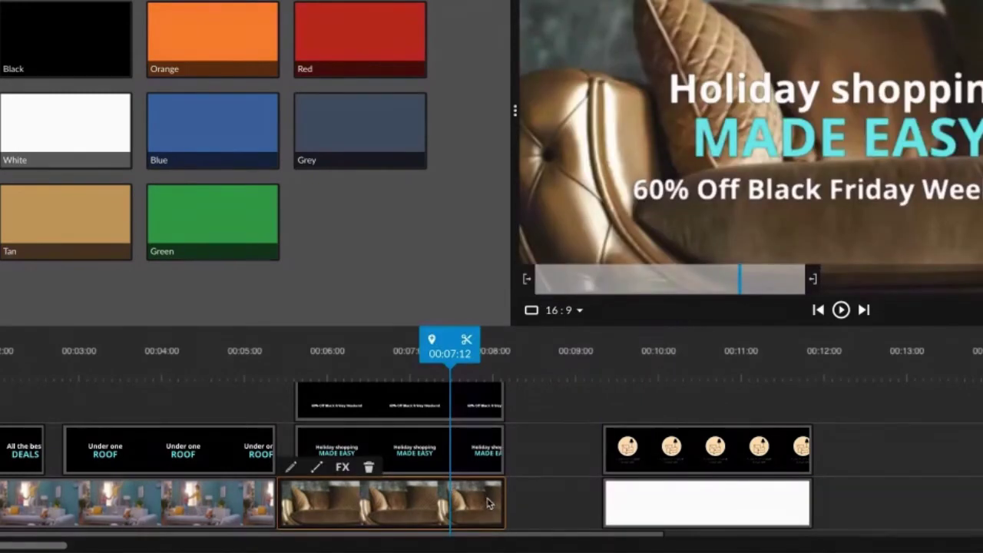
{"action": "left_click_drag", "start_coordinate": [503, 503], "coordinate": [600, 503]}
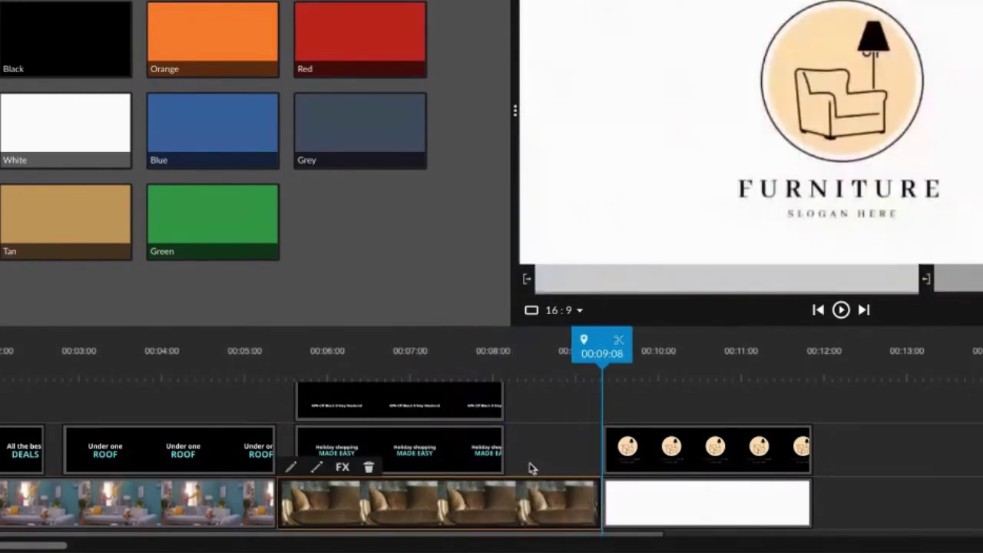
{"action": "left_click", "coordinate": [497, 451]}
{"action": "left_click_drag", "start_coordinate": [522, 449], "coordinate": [600, 450]}
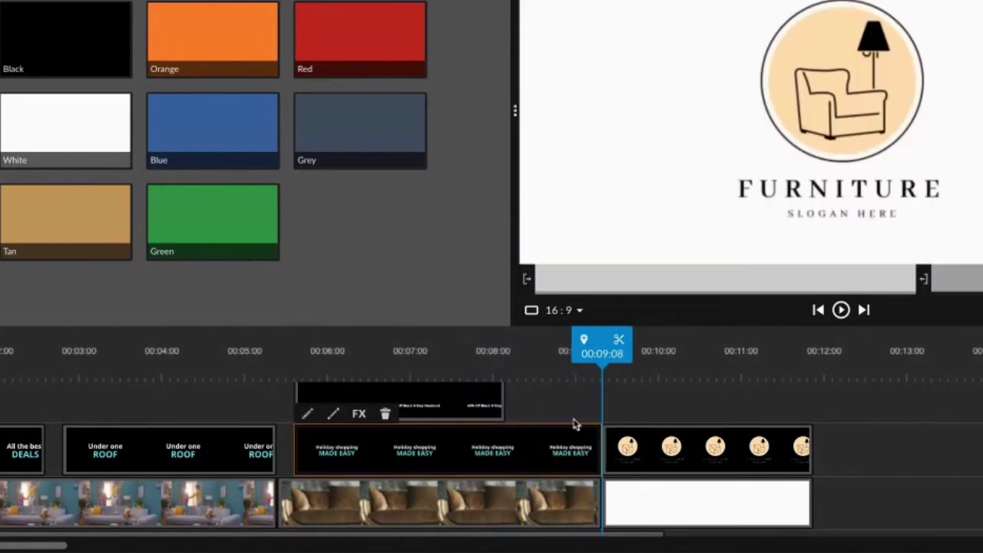
{"action": "left_click_drag", "start_coordinate": [504, 422], "coordinate": [601, 419]}
{"action": "scroll", "coordinate": [842, 421], "scroll_direction": "down", "scroll_amount": 1}
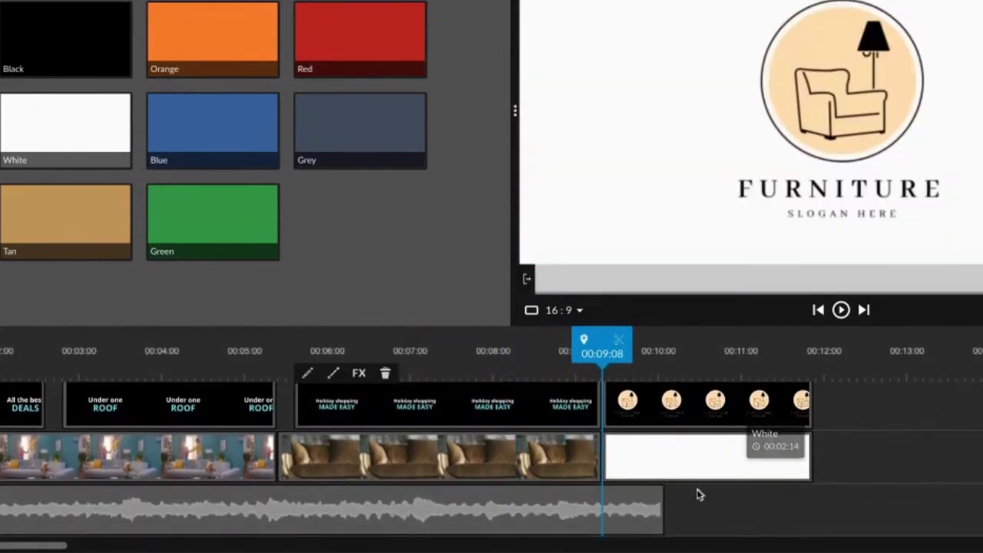
{"action": "left_click", "coordinate": [658, 507]}
{"action": "left_click_drag", "start_coordinate": [658, 506], "coordinate": [811, 506]}
- Drag the logo clip's opacity start down to 0% so it fades in
{"action": "scroll", "coordinate": [877, 473], "scroll_direction": "up", "scroll_amount": 1}
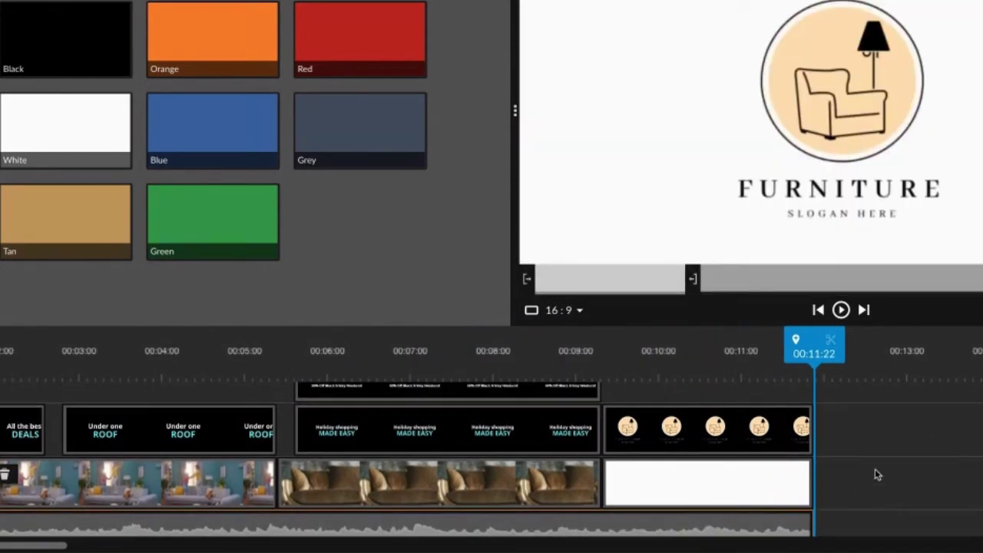
{"action": "left_click", "coordinate": [731, 427]}
{"action": "left_click", "coordinate": [642, 394]}
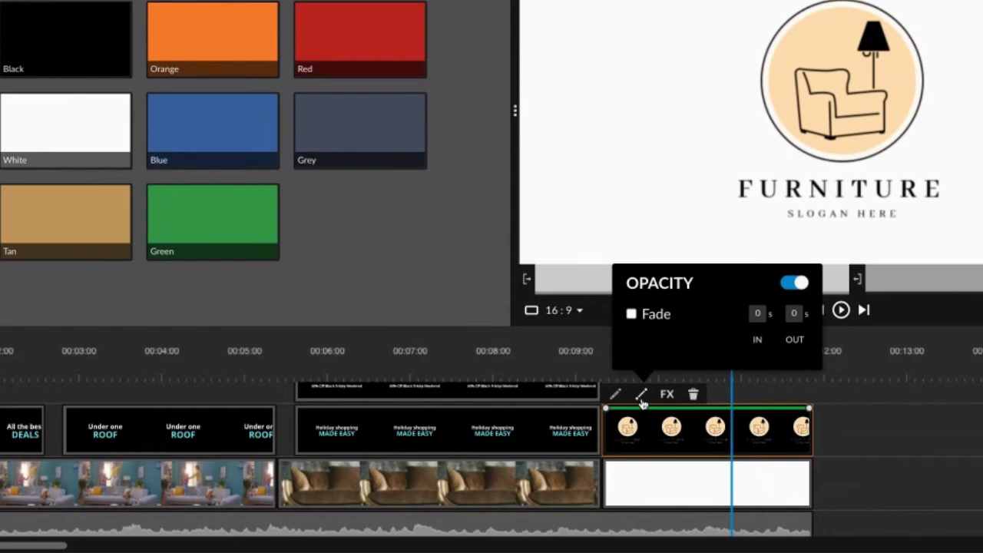
{"action": "left_click", "coordinate": [642, 398]}
{"action": "left_click", "coordinate": [642, 397]}
{"action": "left_click", "coordinate": [638, 416]}
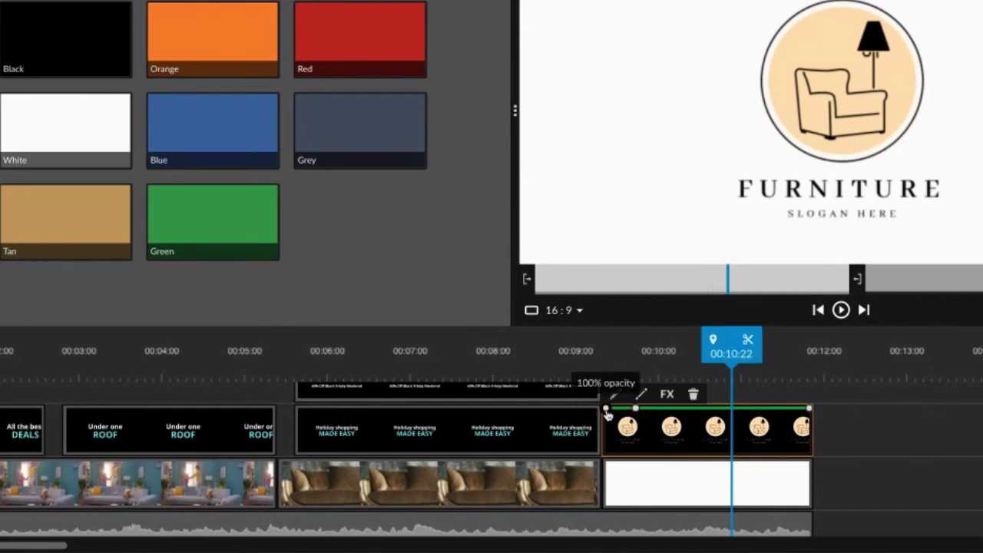
{"action": "left_click_drag", "start_coordinate": [604, 408], "coordinate": [601, 461]}
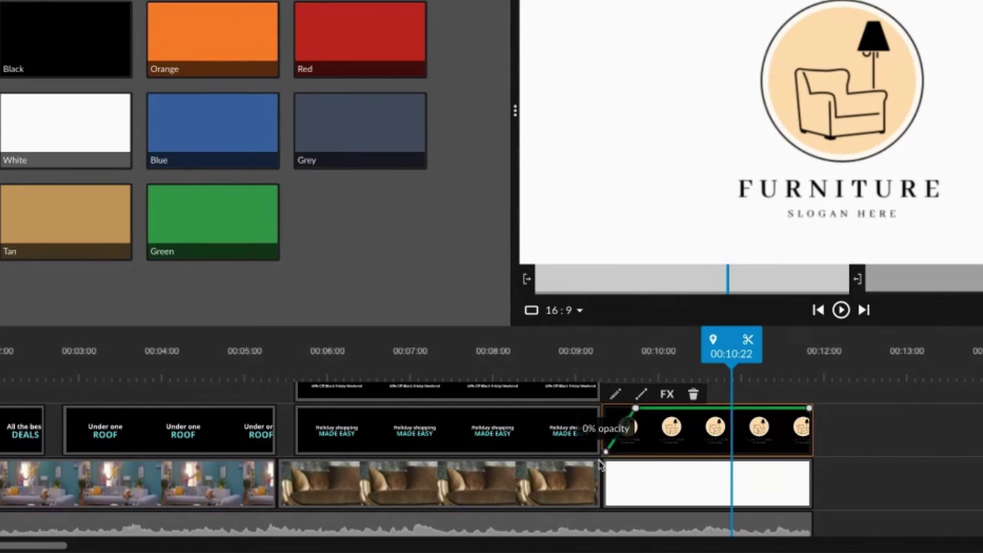
- Play the ending from 00:09:08 to check the logo fade-in
{"action": "left_click", "coordinate": [636, 358]}
{"action": "left_click_drag", "start_coordinate": [634, 359], "coordinate": [608, 361]}
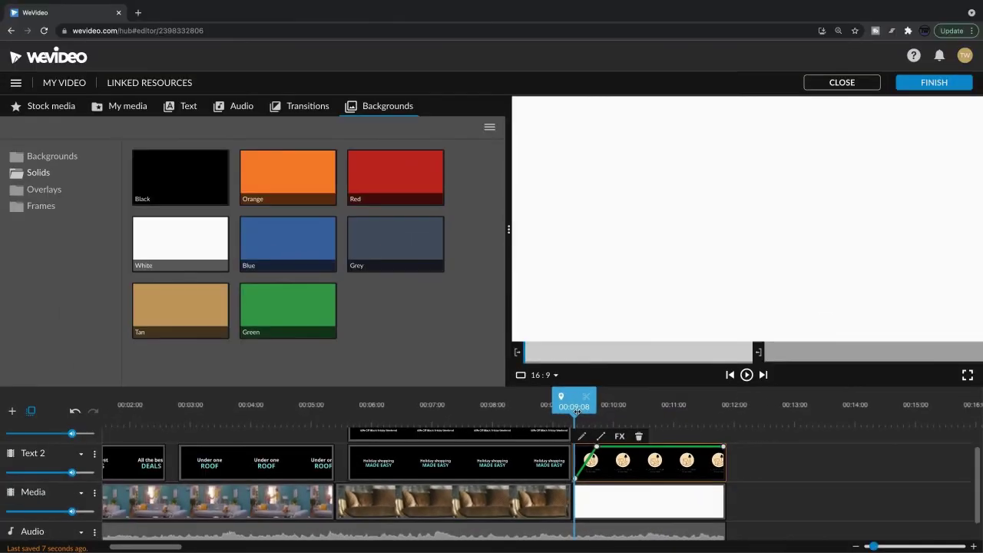
{"action": "key", "text": "space"}
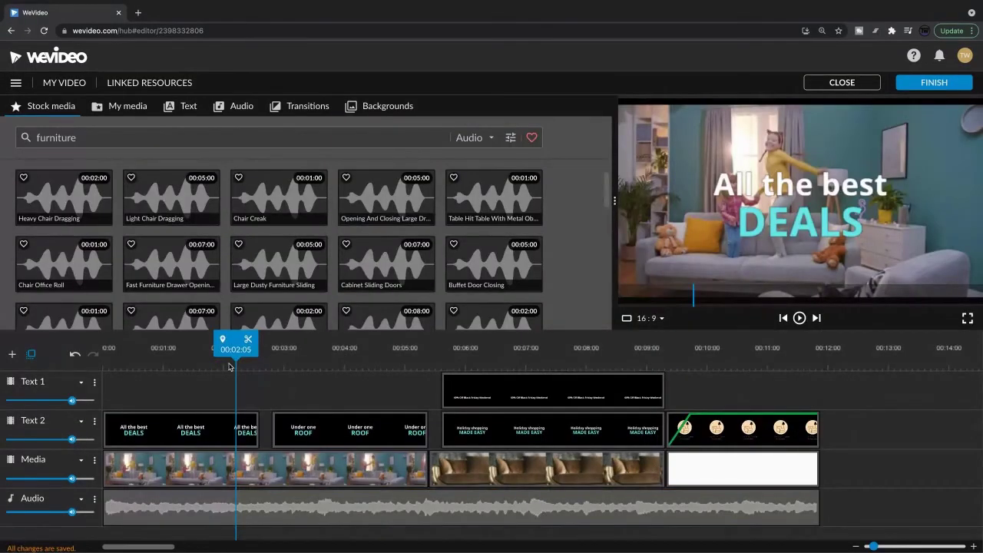
- Play the whole ad from 00:00:00 through to the fading logo on white
{"action": "left_click_drag", "start_coordinate": [237, 345], "coordinate": [34, 344]}
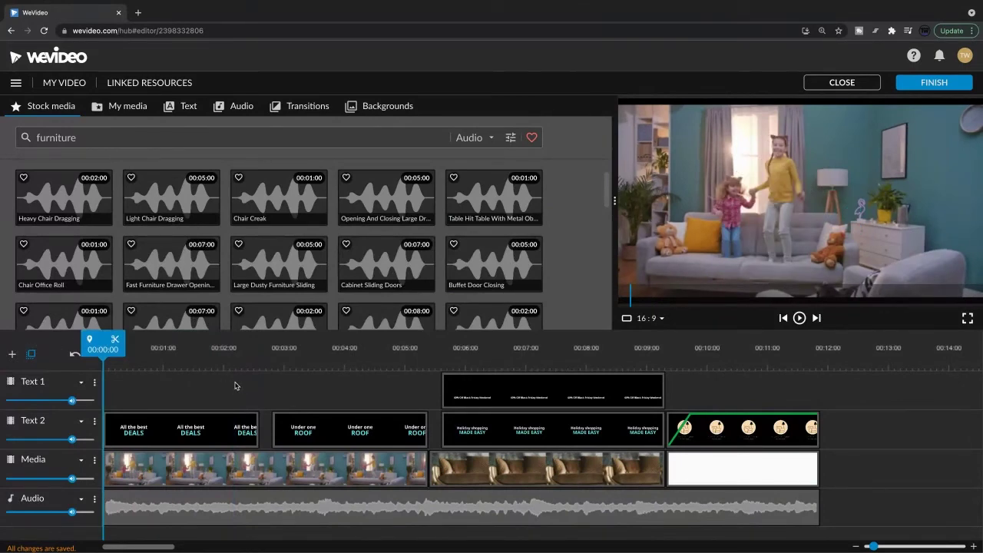
{"action": "key", "text": "space"}
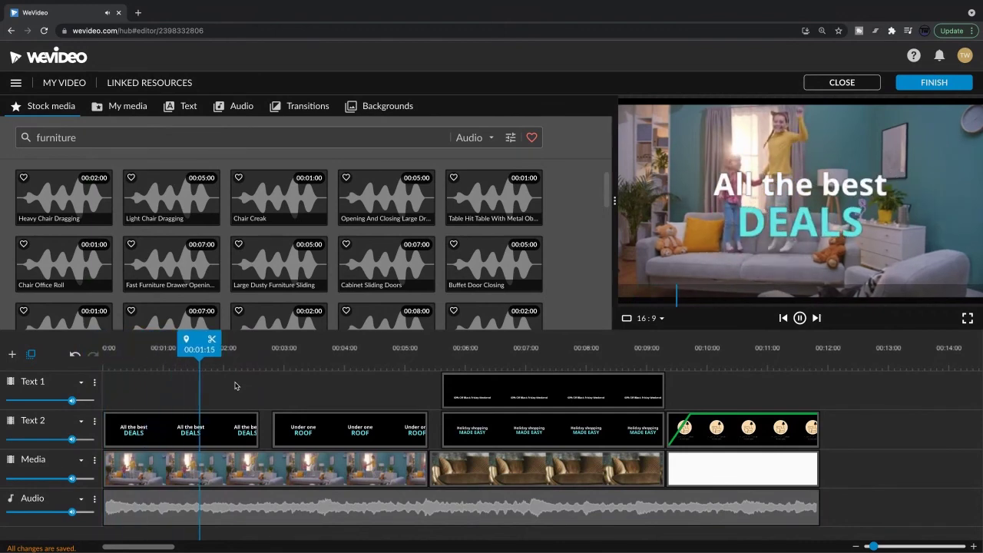